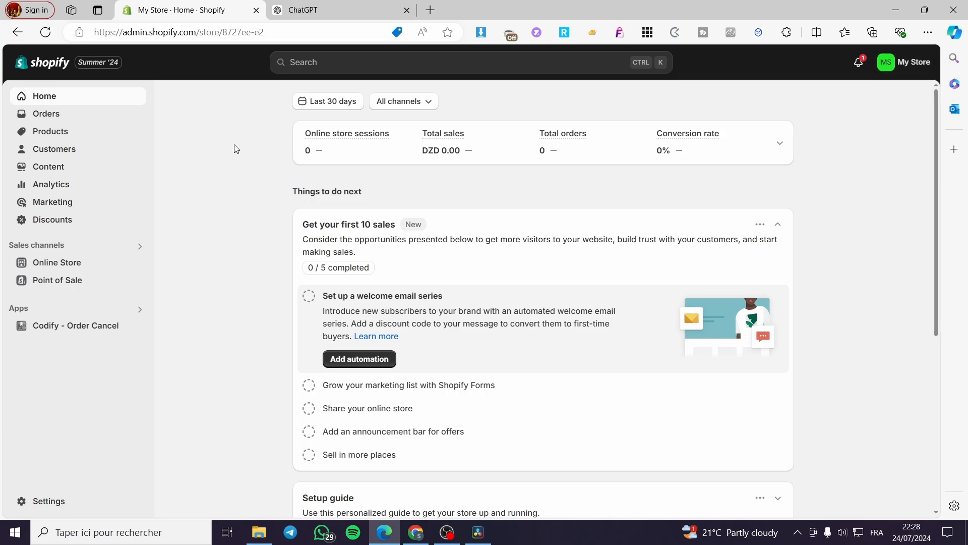
- Search the Shopify App Store for "advanced cash on delivery"
click(48, 134)
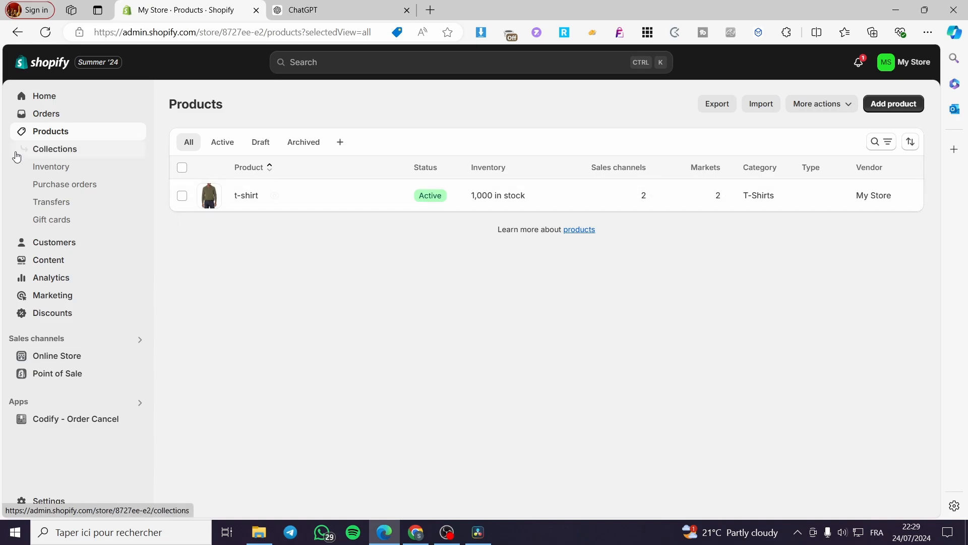
click(360, 63)
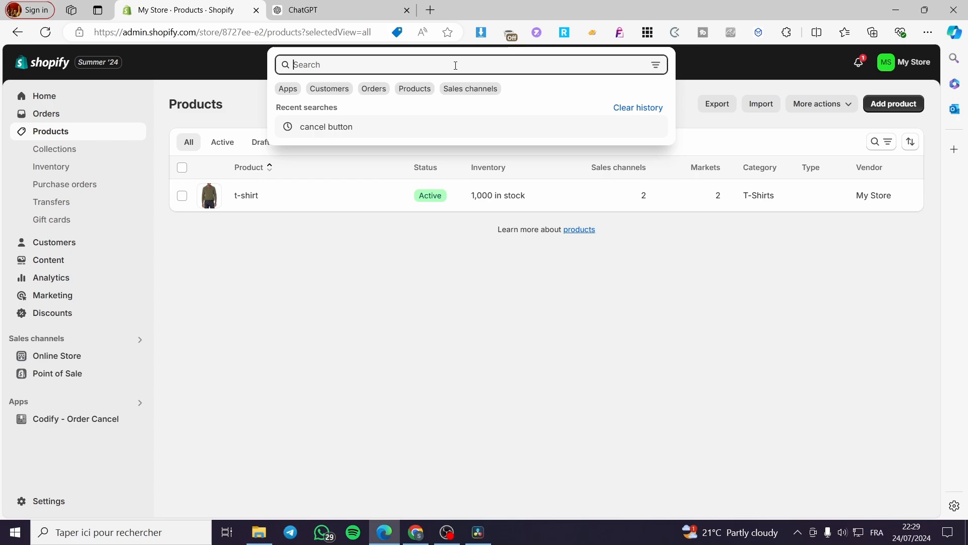
text(advanced )
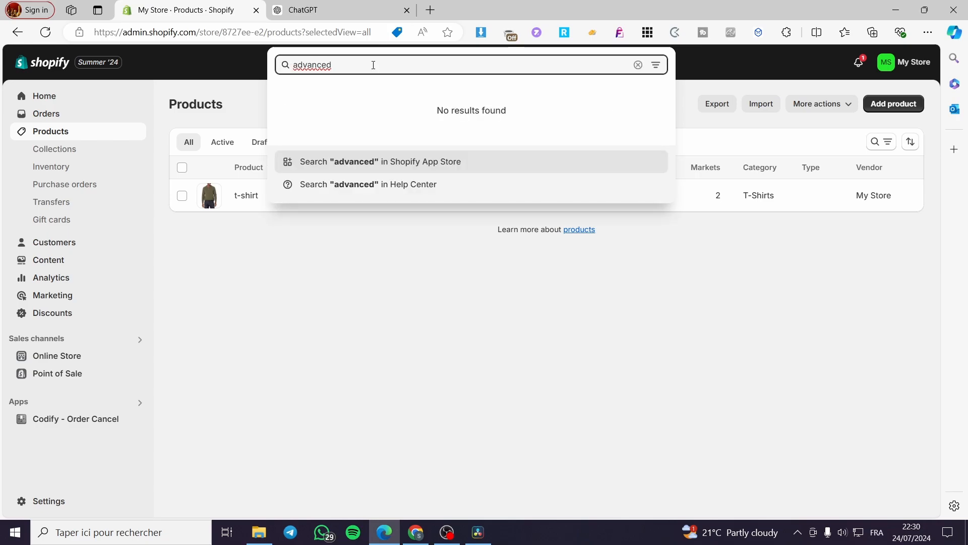
text(ca)
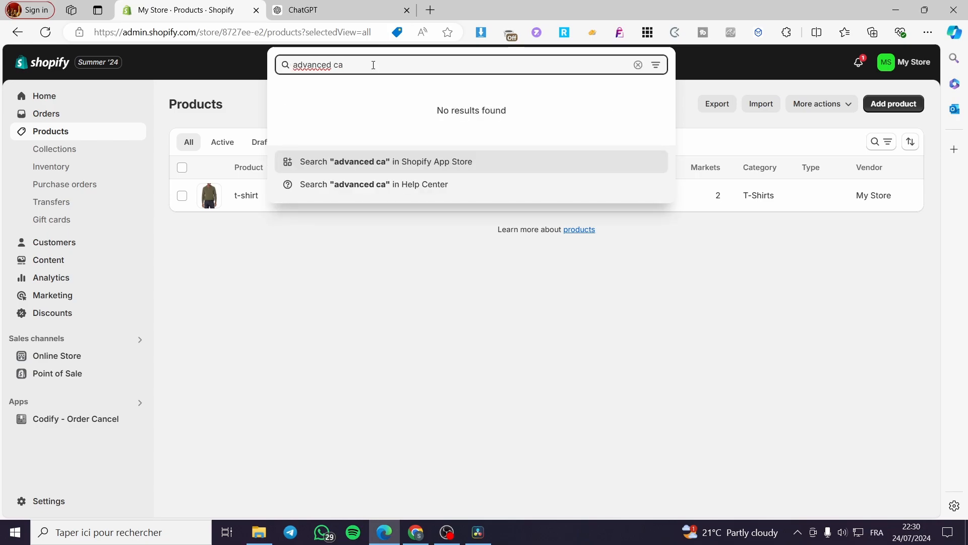
text(sh on de)
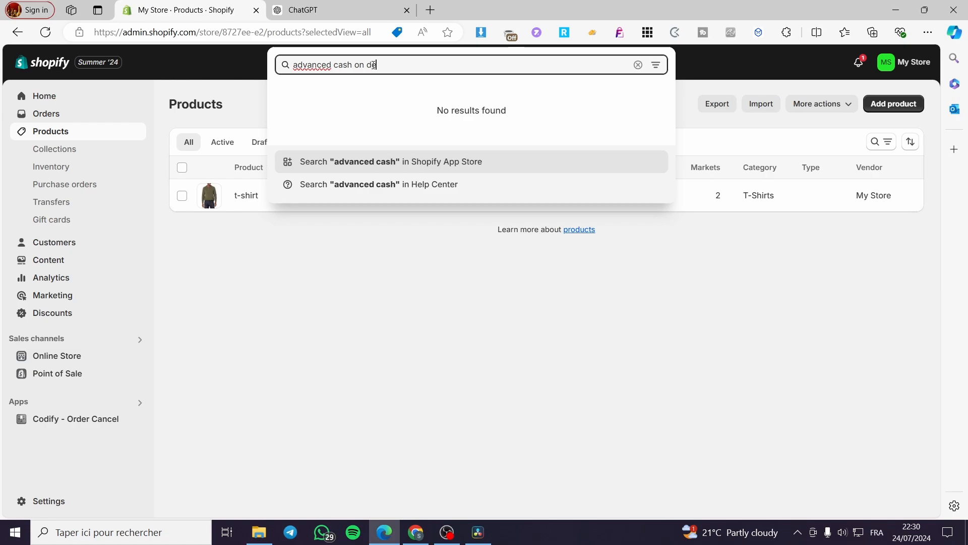
text(livery)
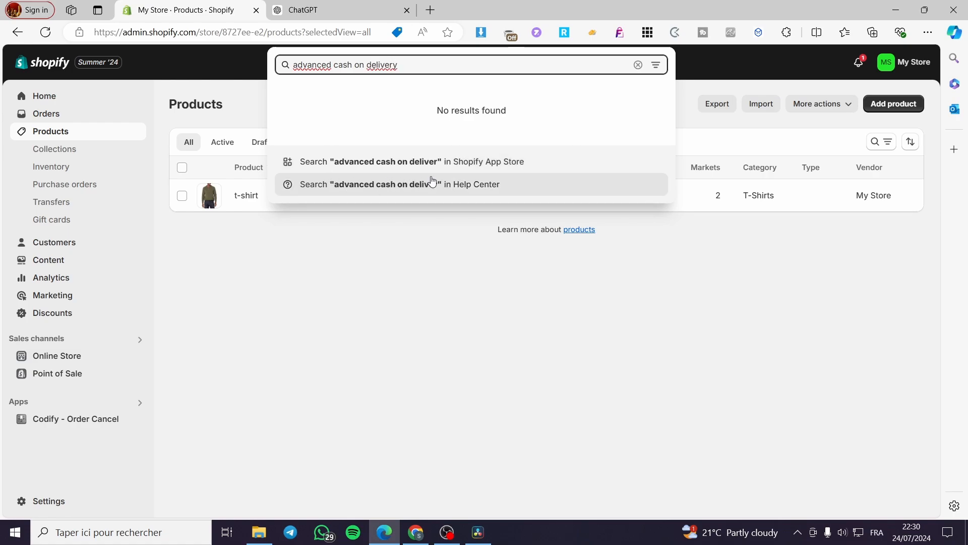
click(573, 161)
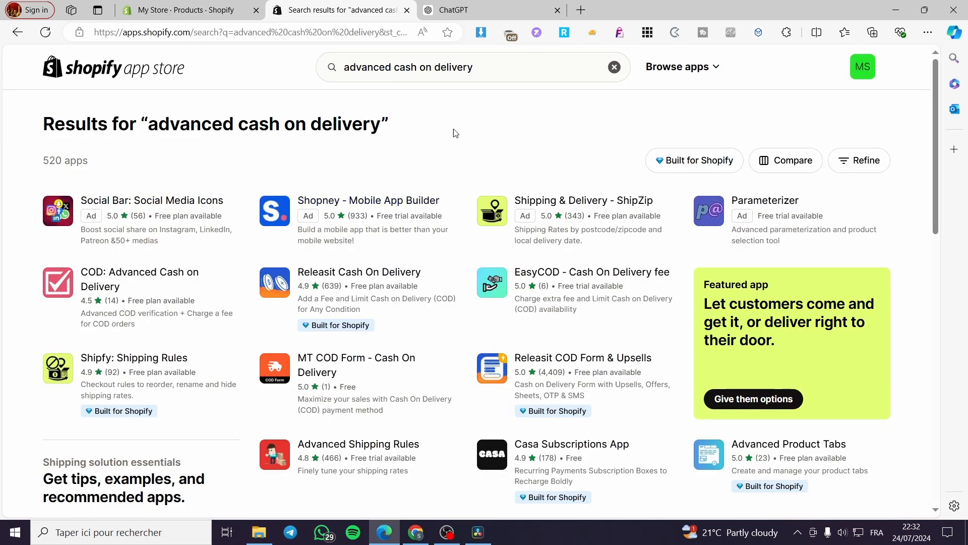
- Open the COD: Advanced Cash on Delivery listing from the results and install the app in the store
drag(454, 127, 157, 124)
click(411, 145)
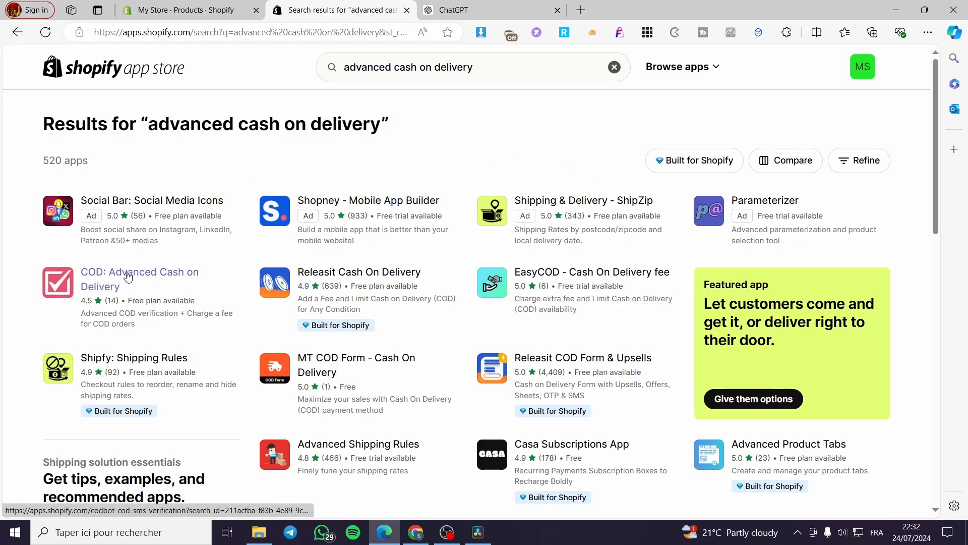
click(165, 273)
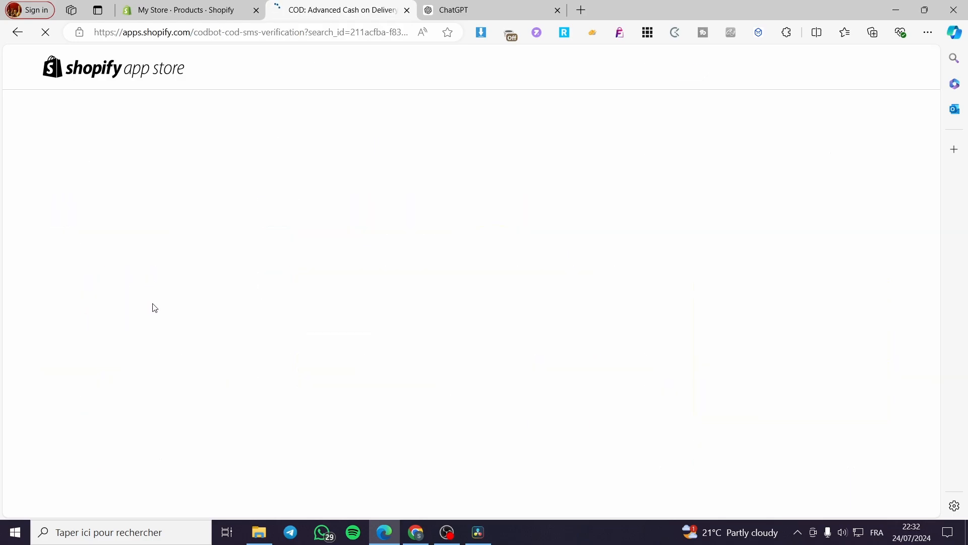
click(139, 361)
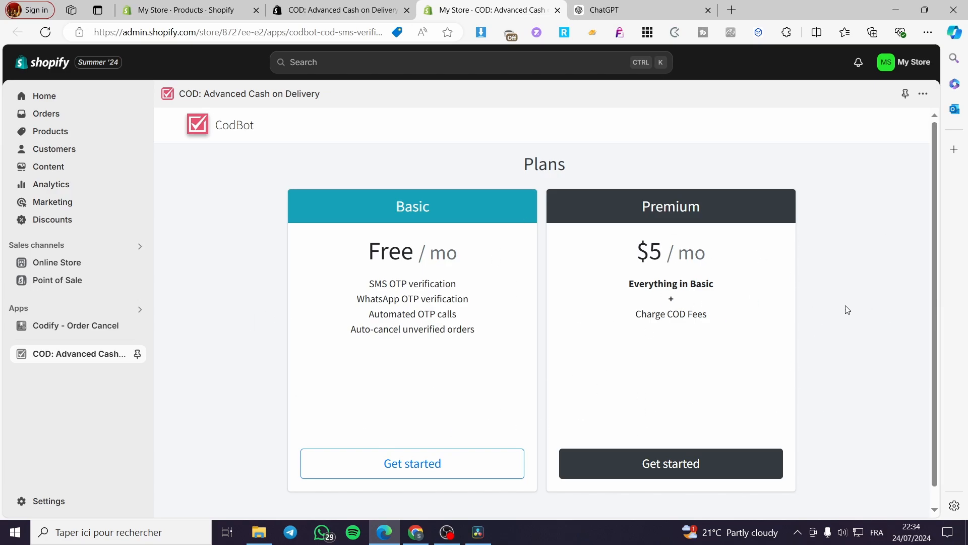
- Pin COD: Advanced Cash on Delivery to the store navigation and start with the free Basic plan
click(137, 354)
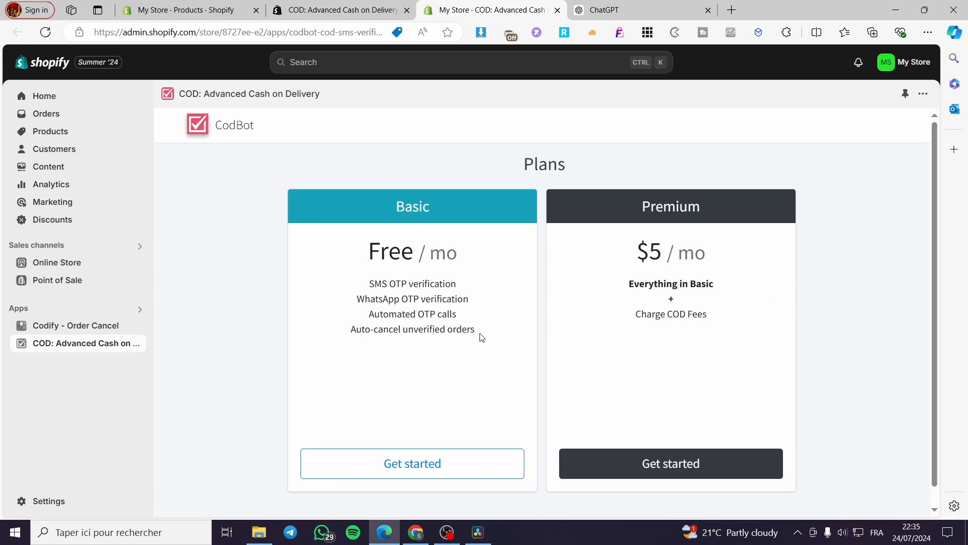
click(403, 466)
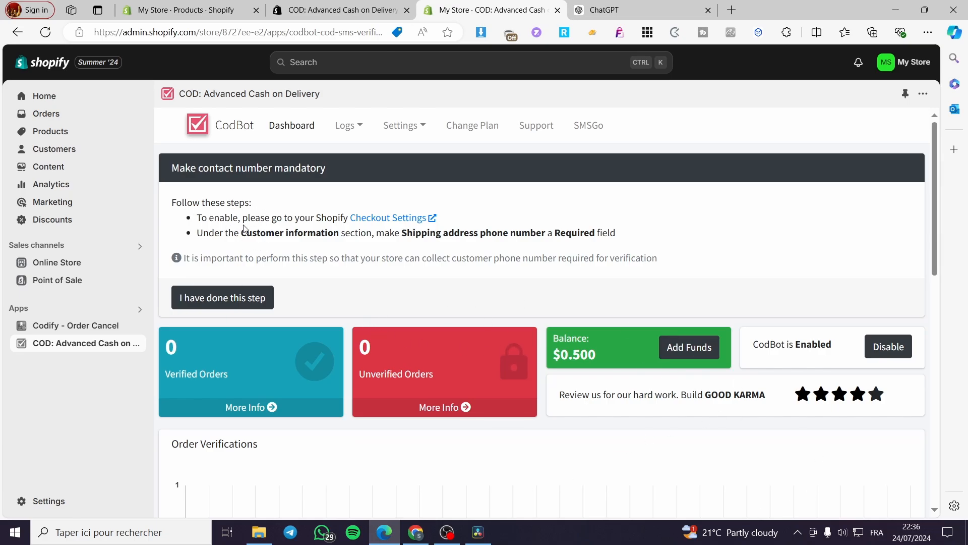
- Read CodBot's instructions for making the contact number mandatory and open the store's checkout settings in a separate tab
click(396, 218)
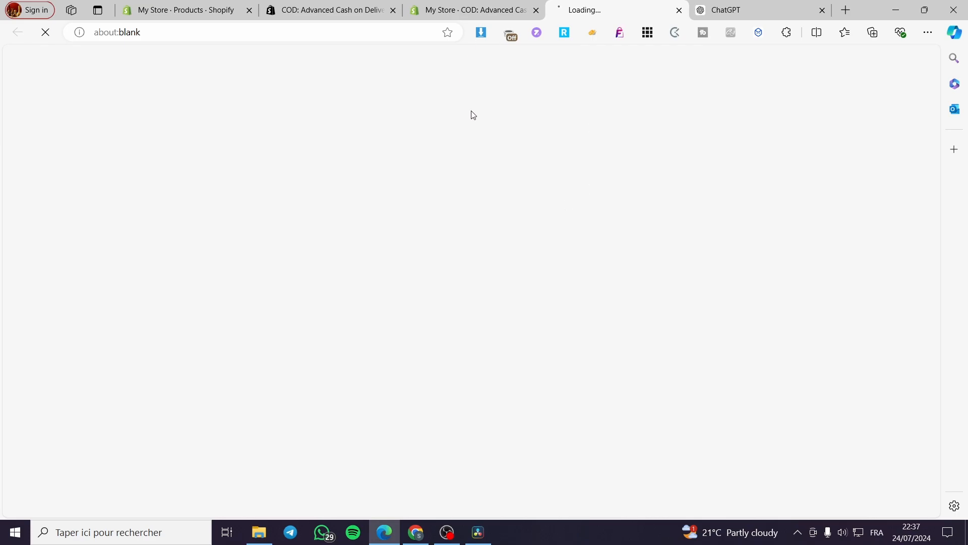
click(486, 11)
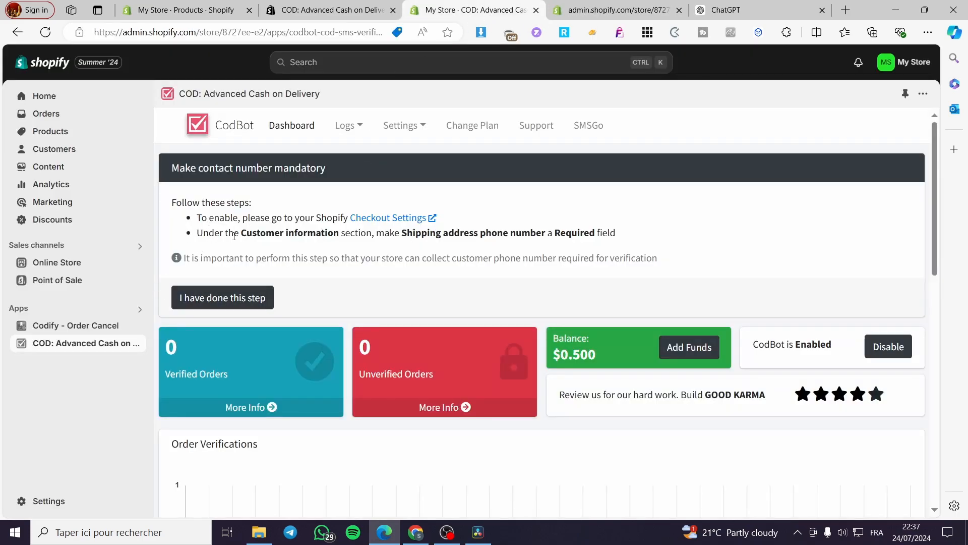
drag(201, 232, 275, 235)
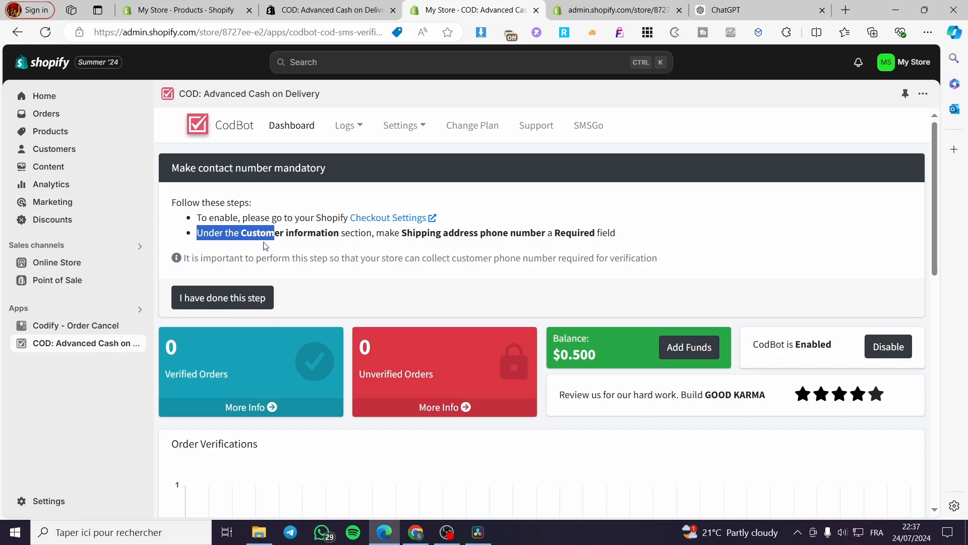
click(237, 235)
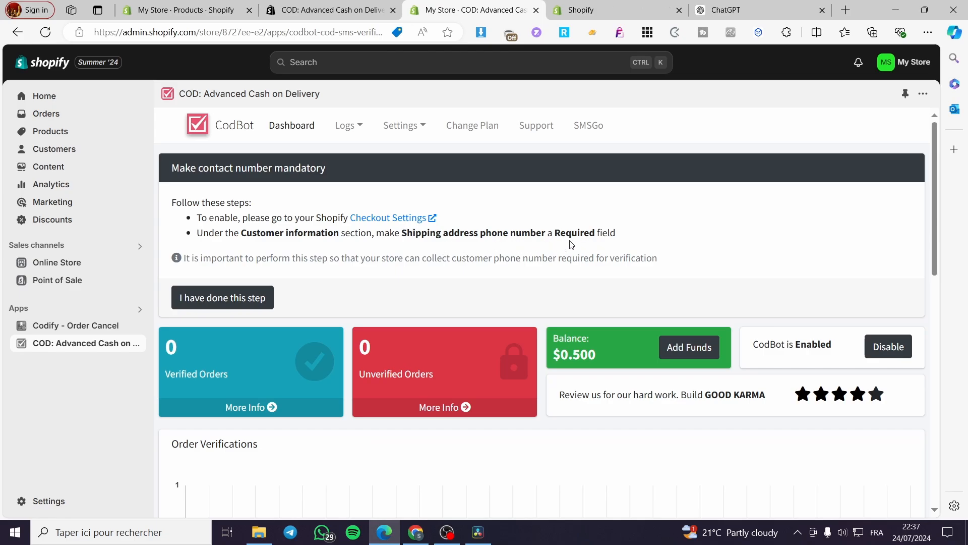
click(585, 10)
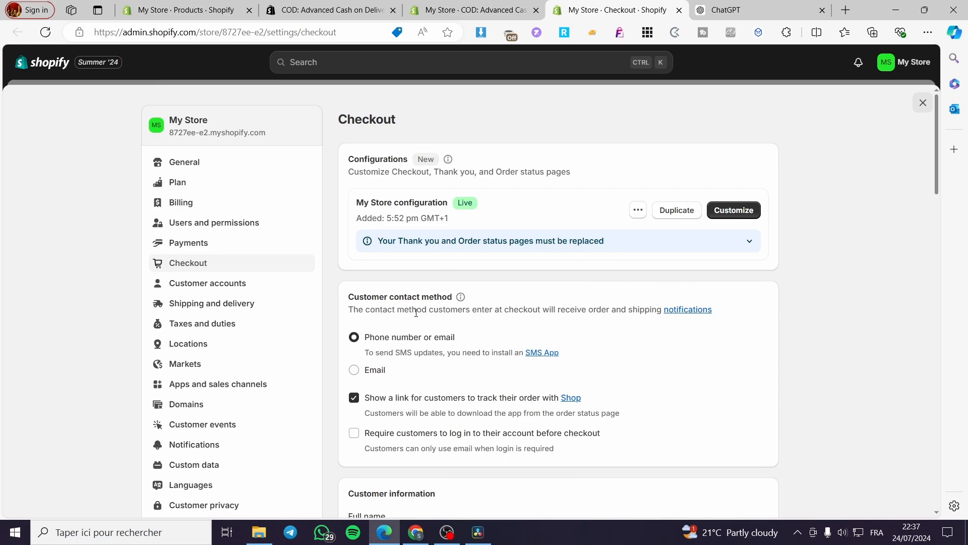
- Make the shipping address phone number Required in the checkout's customer information, keep company name at Don't include, and save
scroll(396, 325, down, 5)
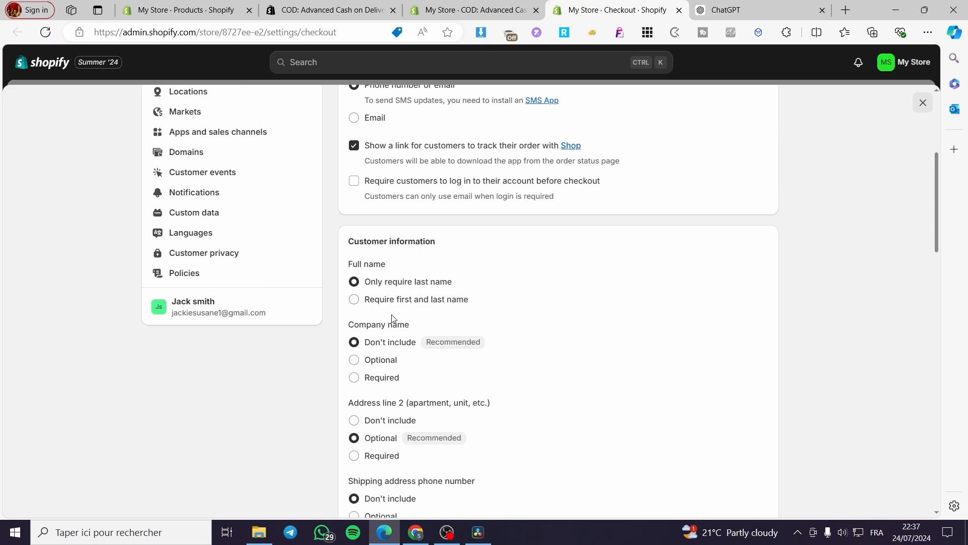
scroll(417, 318, down, 3)
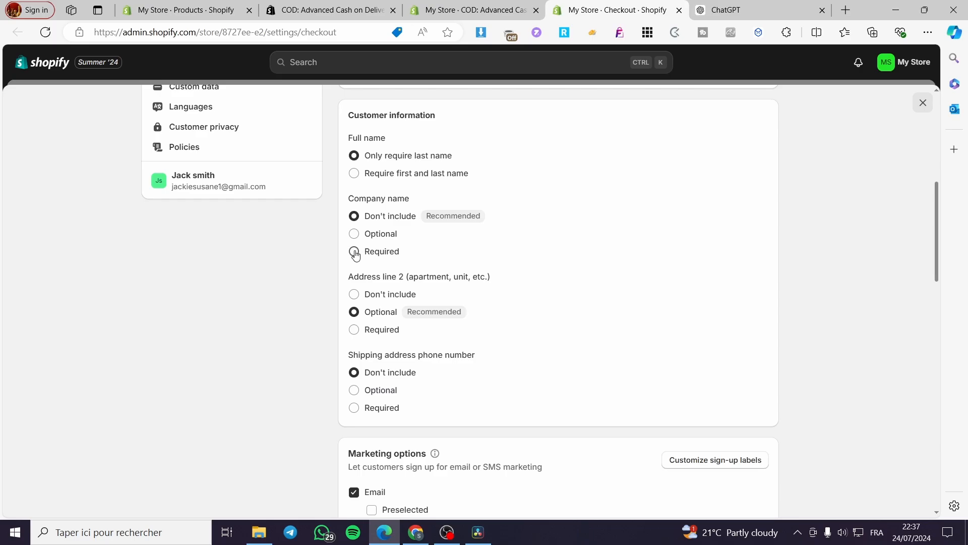
click(354, 251)
click(362, 222)
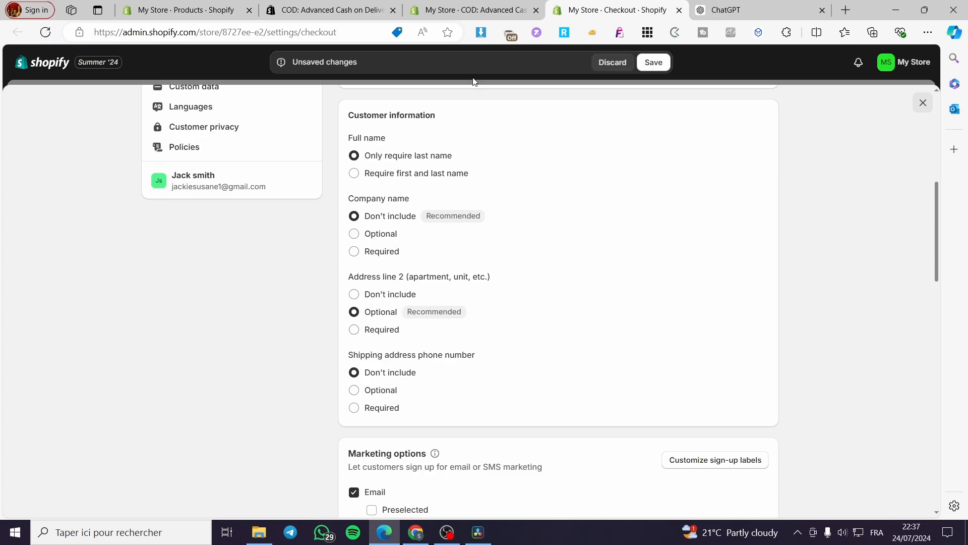
click(472, 10)
drag(203, 234, 464, 235)
drag(637, 235, 536, 233)
click(610, 7)
click(386, 408)
scroll(534, 363, down, 4)
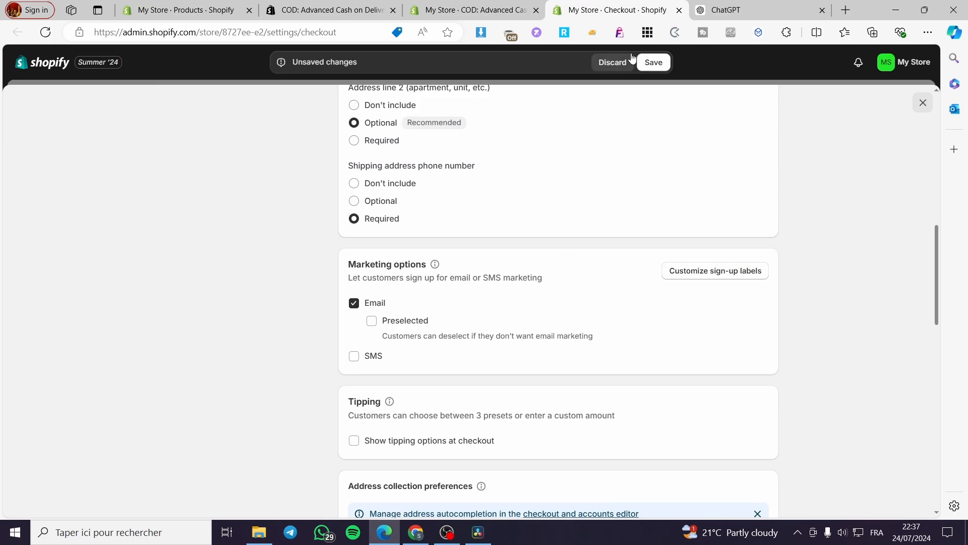
click(641, 68)
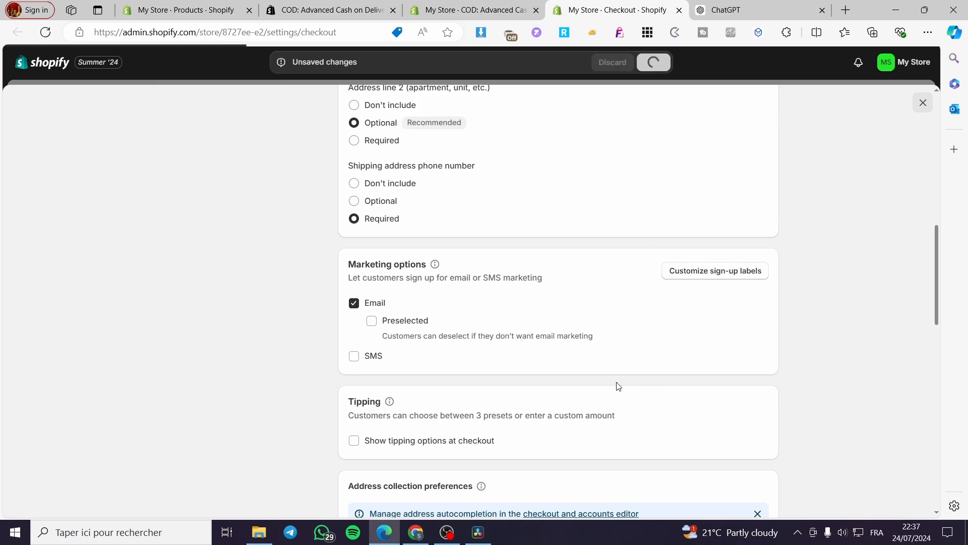
scroll(518, 448, down, 3)
scroll(510, 443, down, 6)
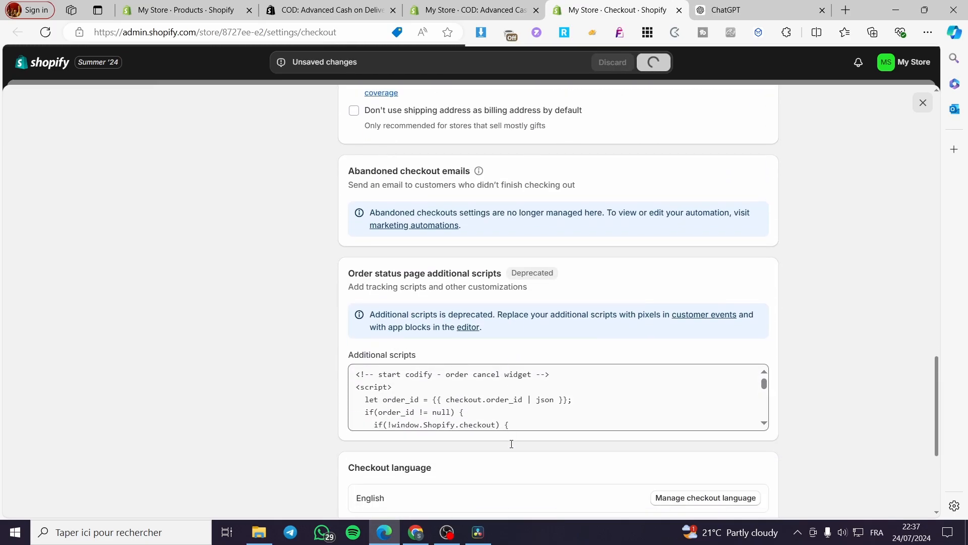
scroll(473, 348, up, 3)
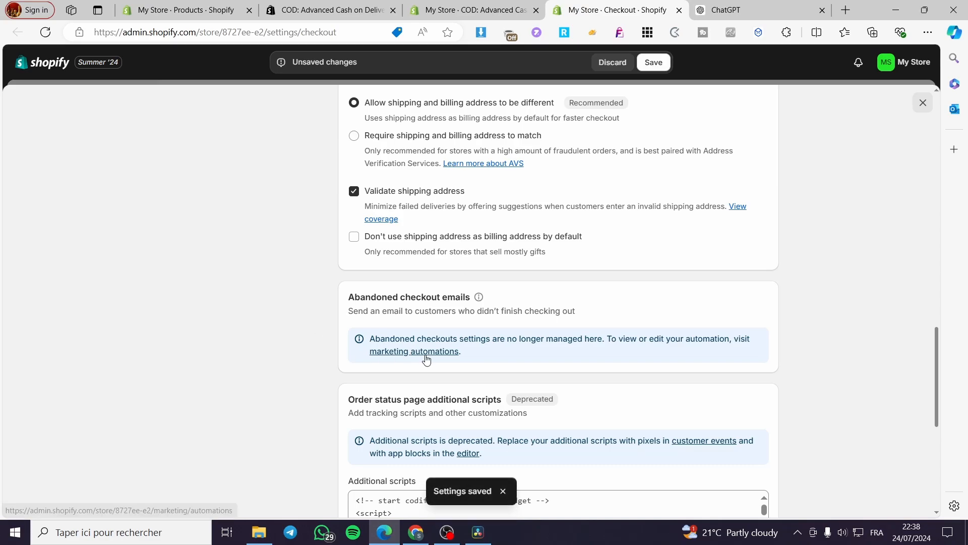
scroll(427, 353, down, 5)
scroll(428, 355, down, 2)
scroll(438, 303, up, 7)
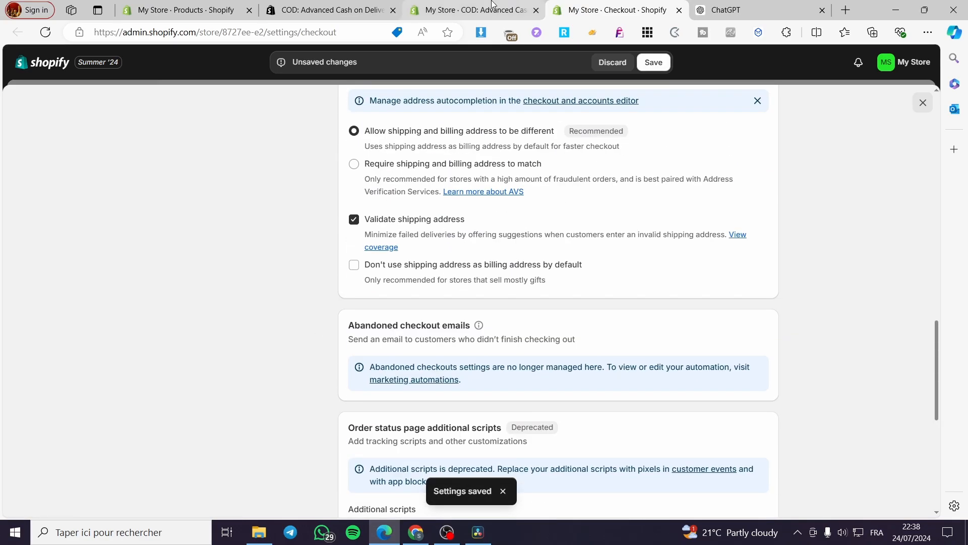
- Mark the mandatory contact number step as done in CodBot and look over the dashboard's order verification charts
click(491, 8)
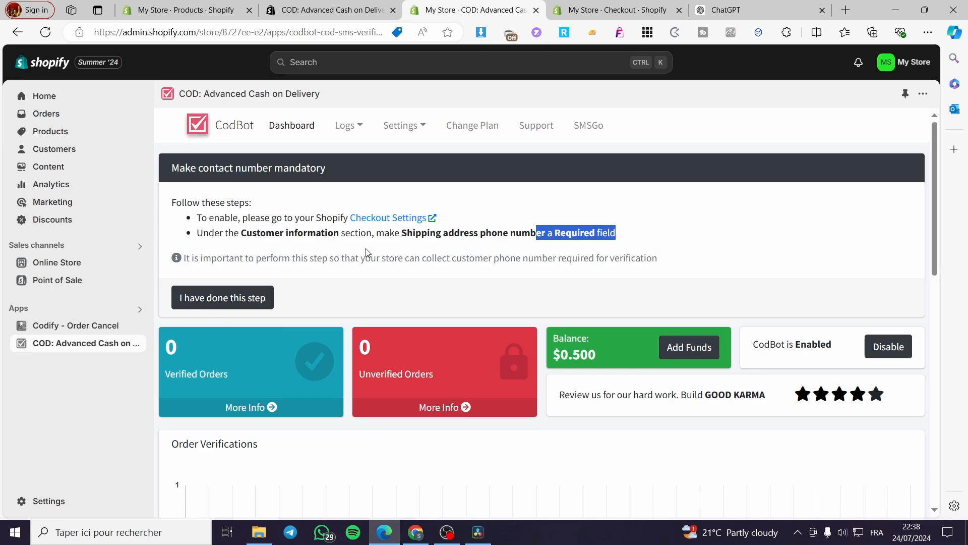
click(217, 302)
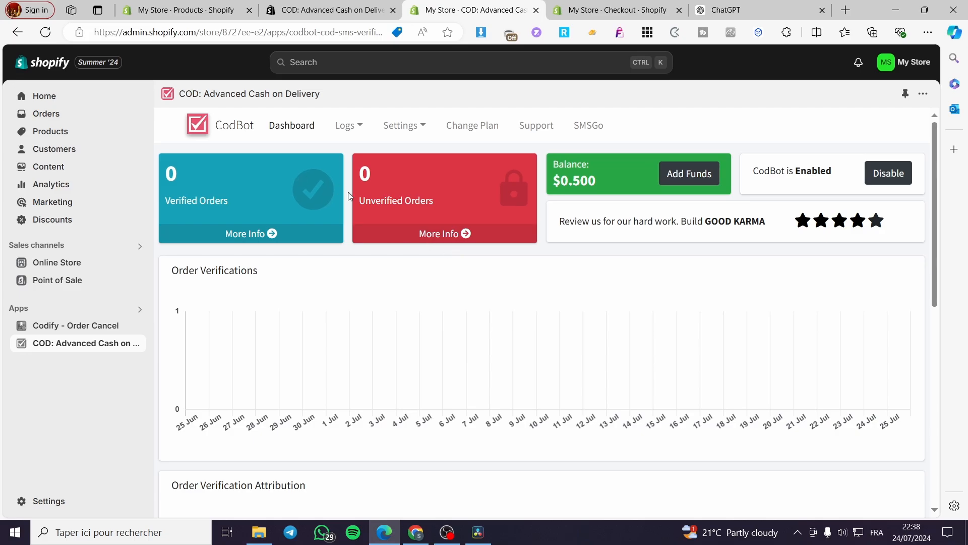
scroll(349, 195, down, 8)
scroll(521, 270, up, 10)
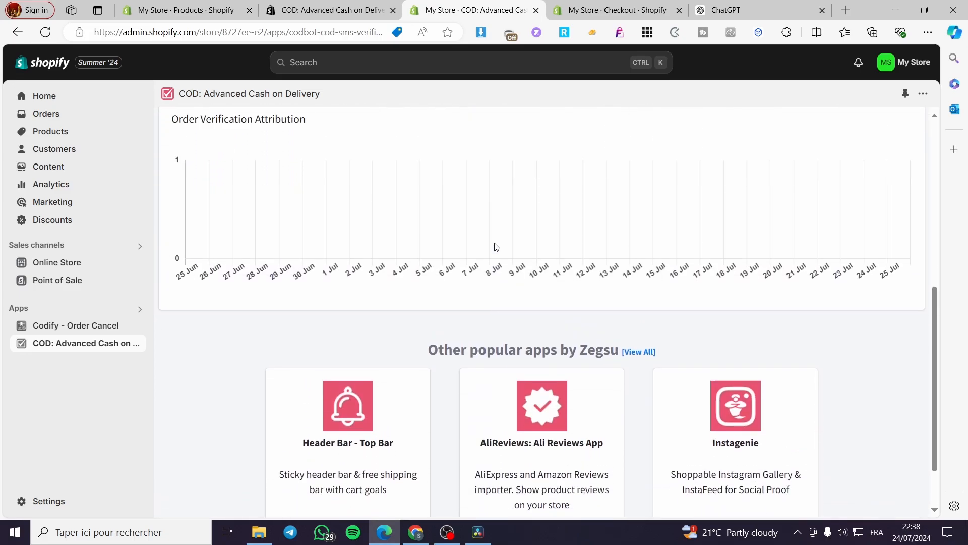
- Look at CodBot's log categories and open the COD fee settings
click(347, 127)
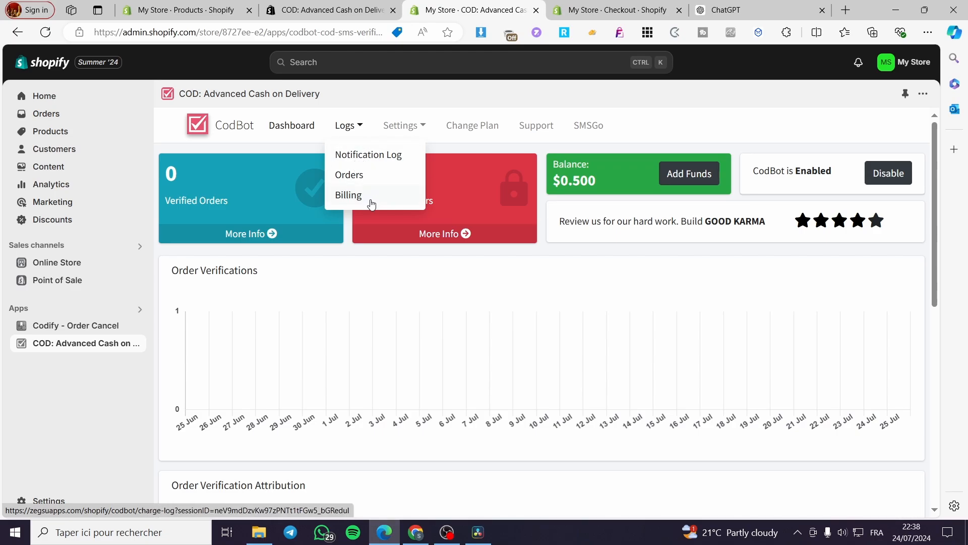
click(426, 124)
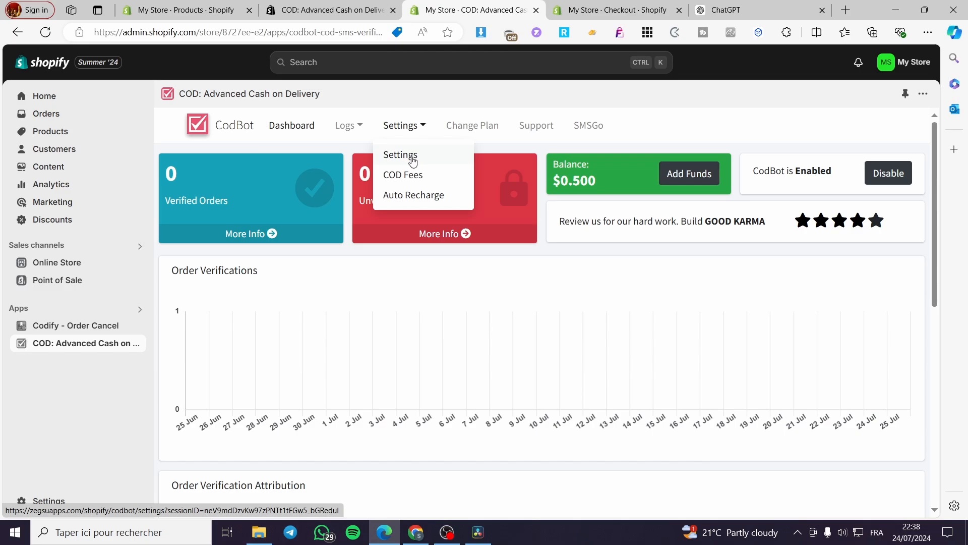
click(408, 176)
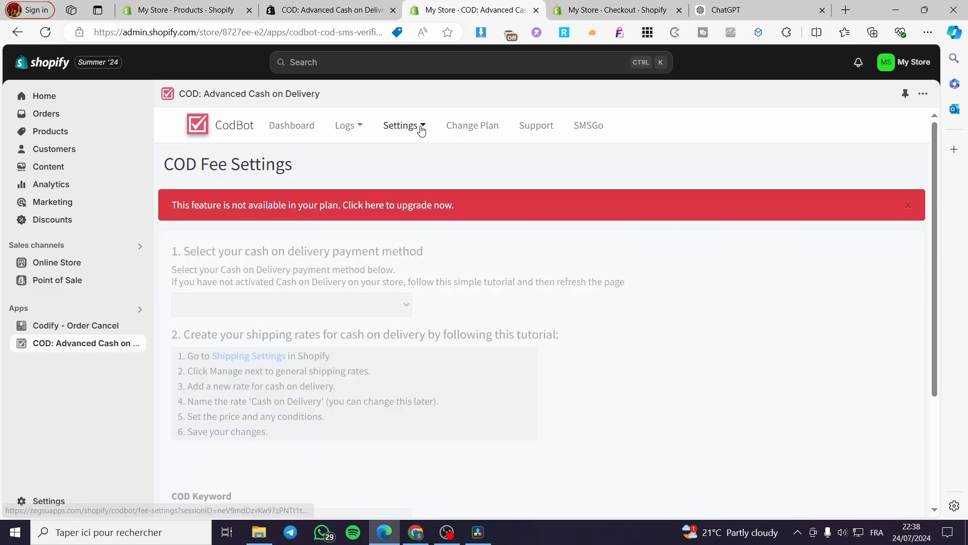
- Open CodBot's general settings and review the verification, auto-cancel, custom tag, reminder SMS and OTP template options
click(422, 130)
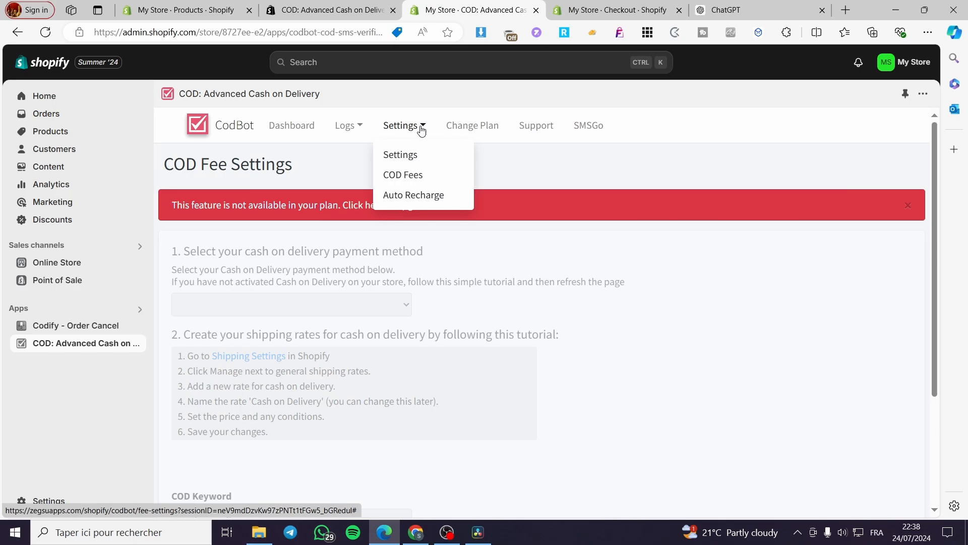
click(431, 159)
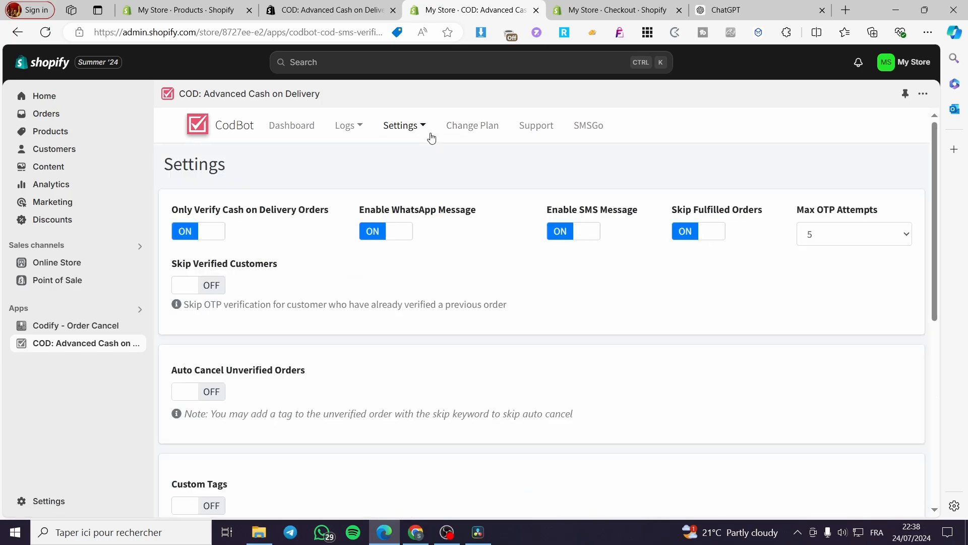
scroll(306, 184, down, 3)
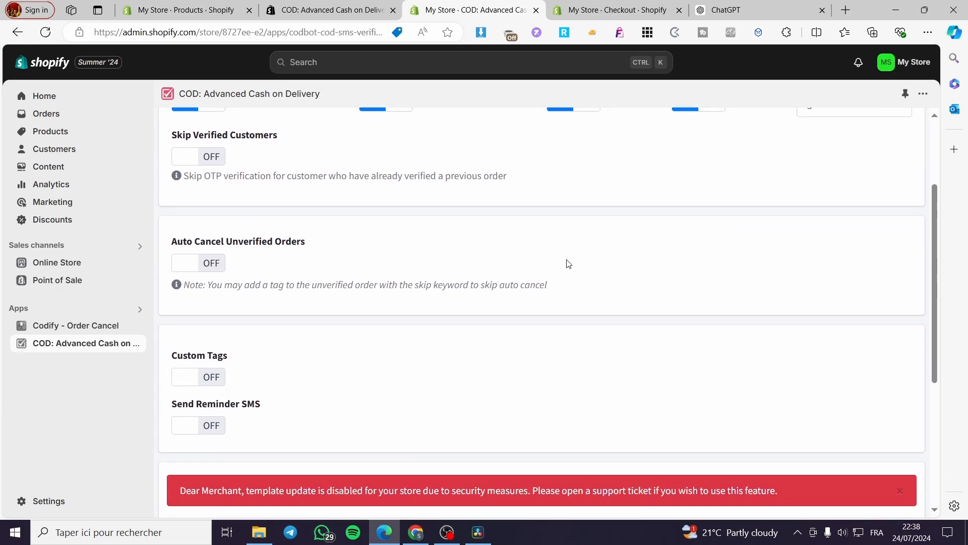
scroll(567, 265, down, 3)
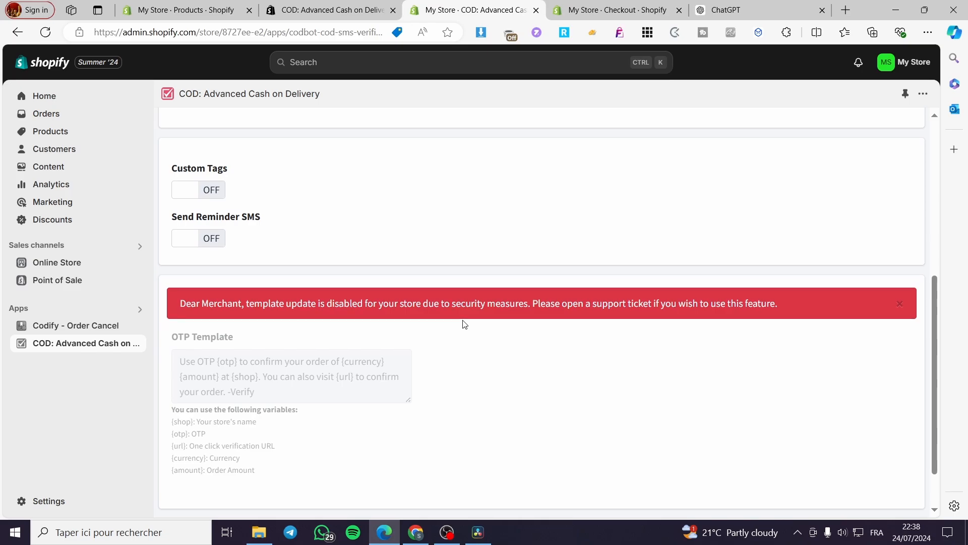
- Look through the remaining general settings and read the COD Fee Settings page with its payment method and shipping rate instructions
scroll(464, 323, down, 1)
scroll(310, 424, up, 2)
scroll(310, 423, up, 5)
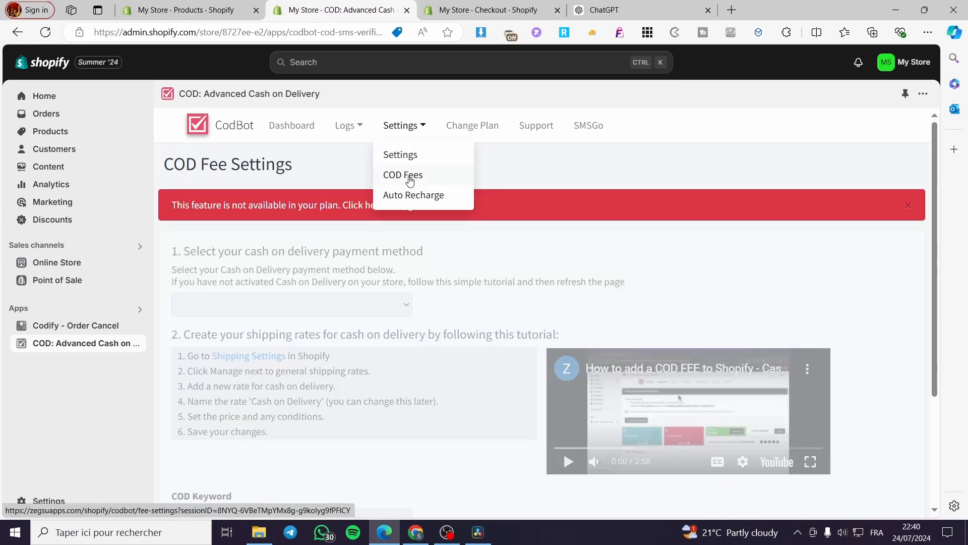
click(536, 176)
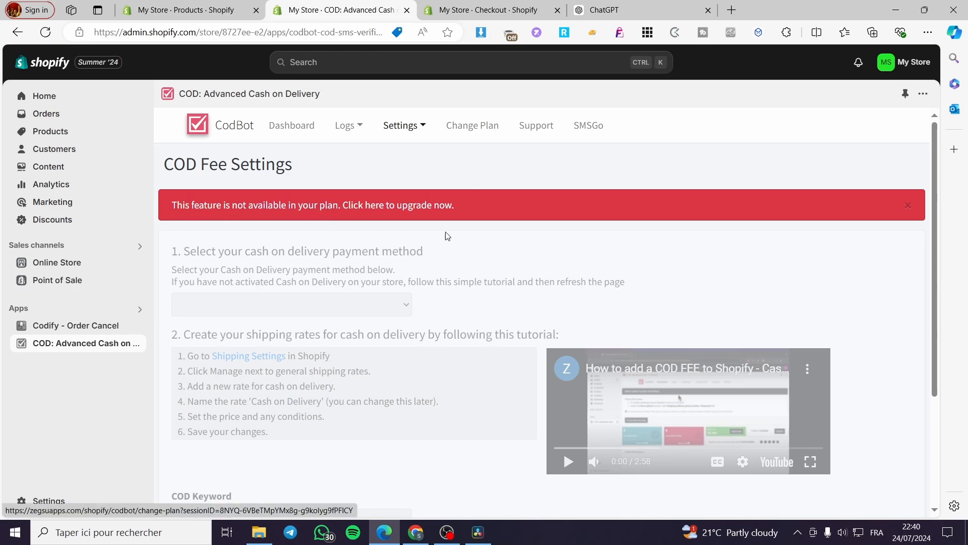
scroll(394, 235, down, 3)
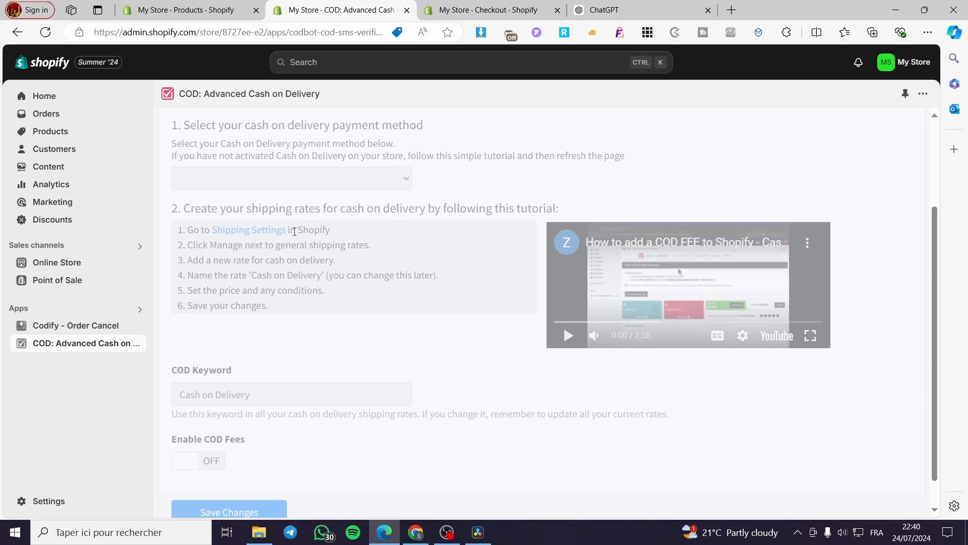
- Open the Shipping Settings linked in the COD fee instructions on a separate page and read how to name the rate
right_click(239, 234)
click(283, 242)
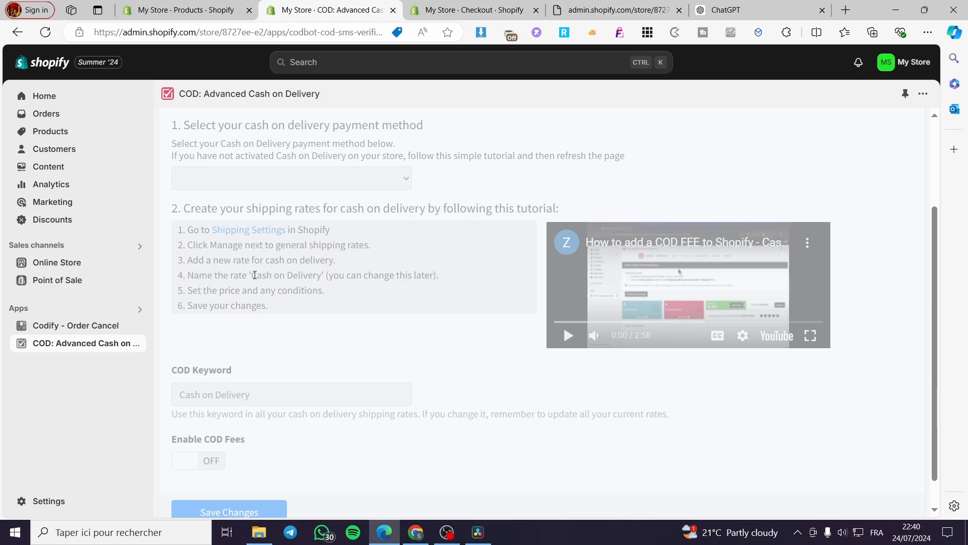
drag(252, 275, 323, 274)
click(348, 296)
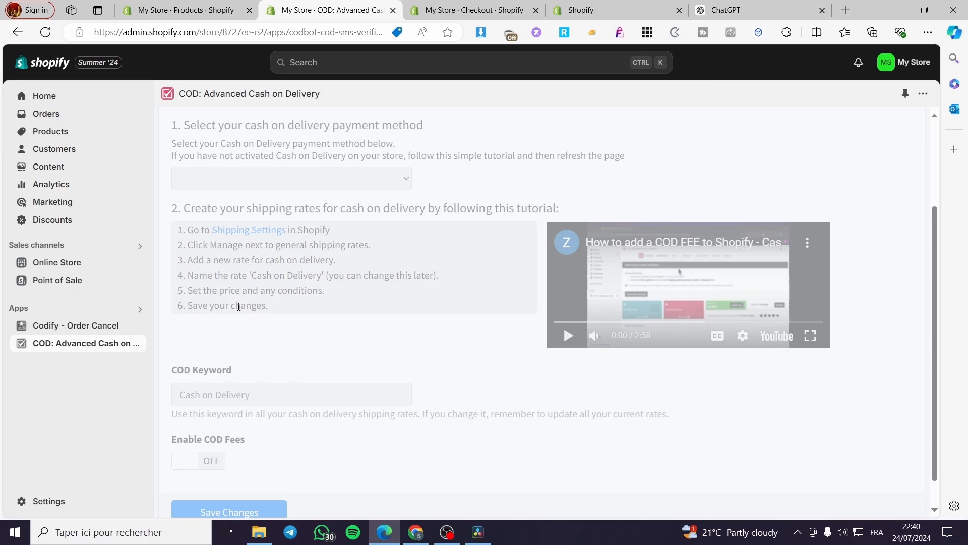
- Open the General shipping rates profile in the Shipping and delivery settings and close the Checkout settings page
click(475, 10)
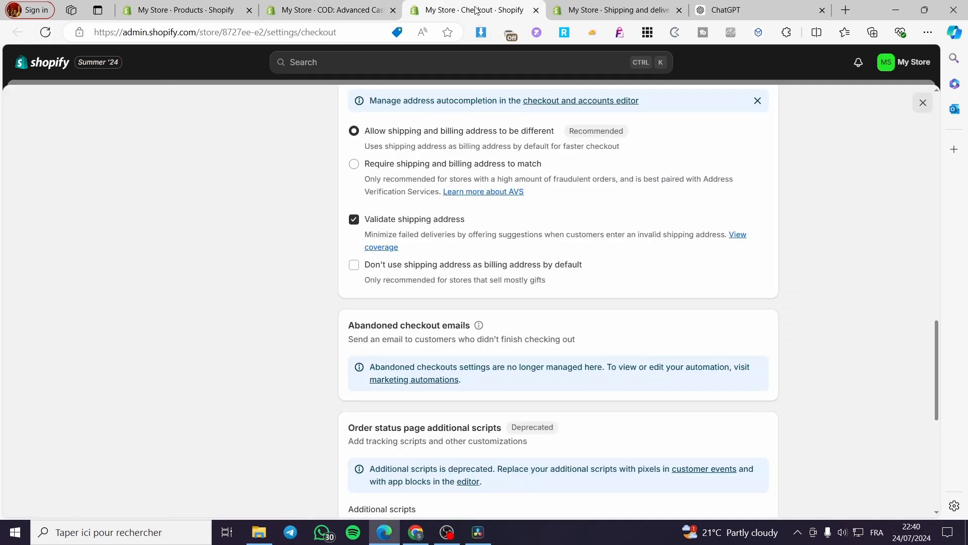
scroll(482, 303, up, 6)
scroll(482, 302, down, 3)
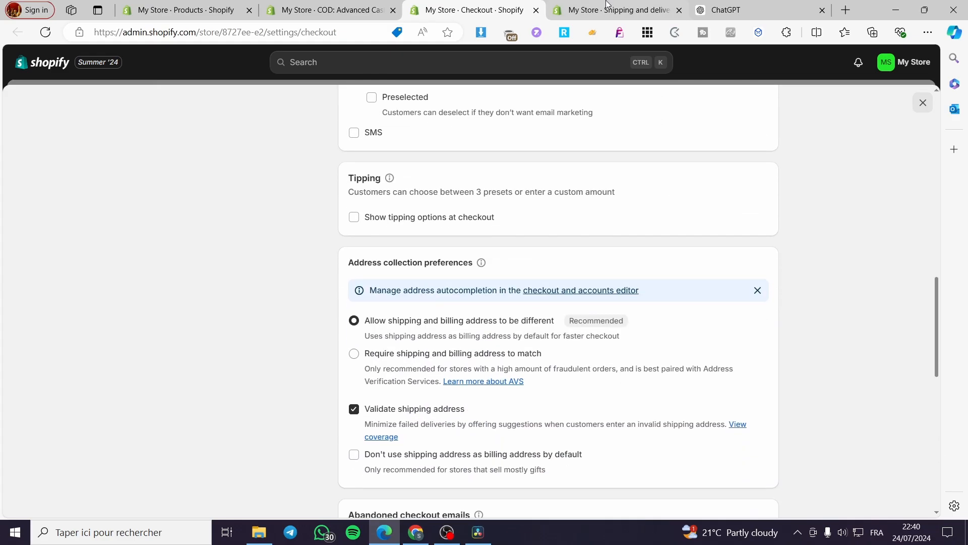
click(611, 11)
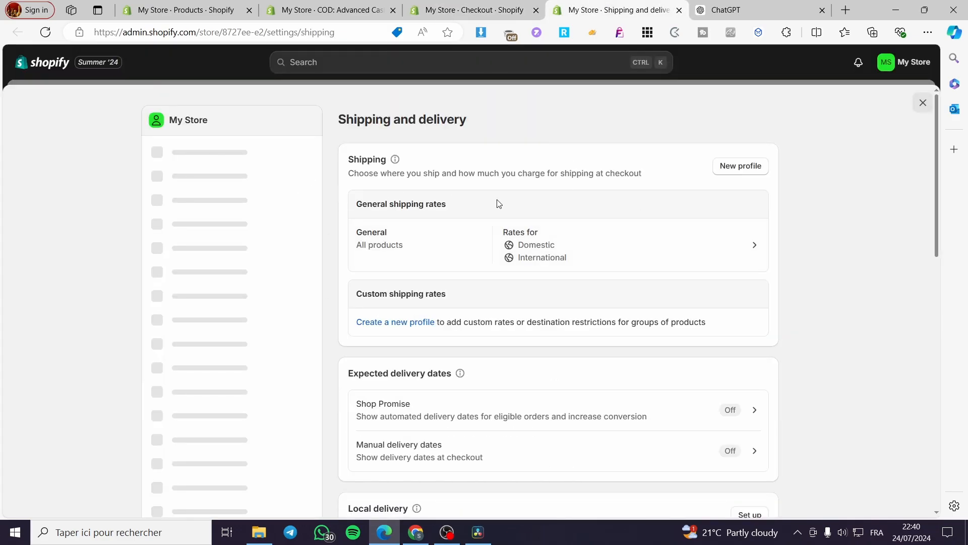
click(652, 249)
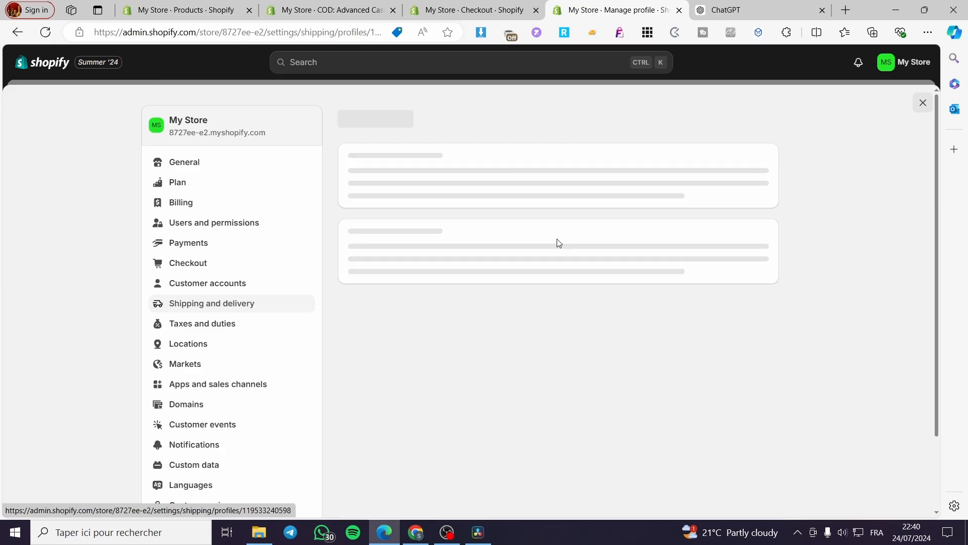
click(535, 10)
click(355, 5)
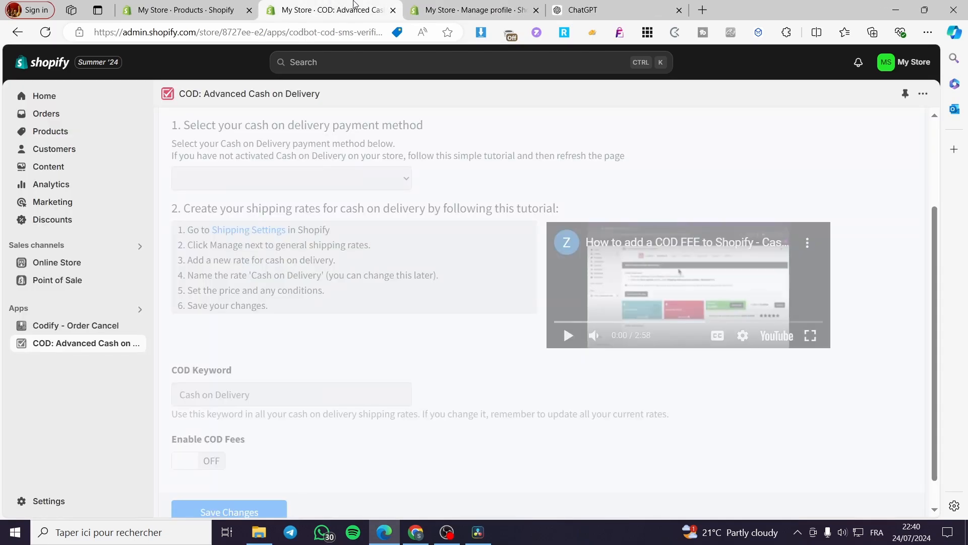
click(457, 7)
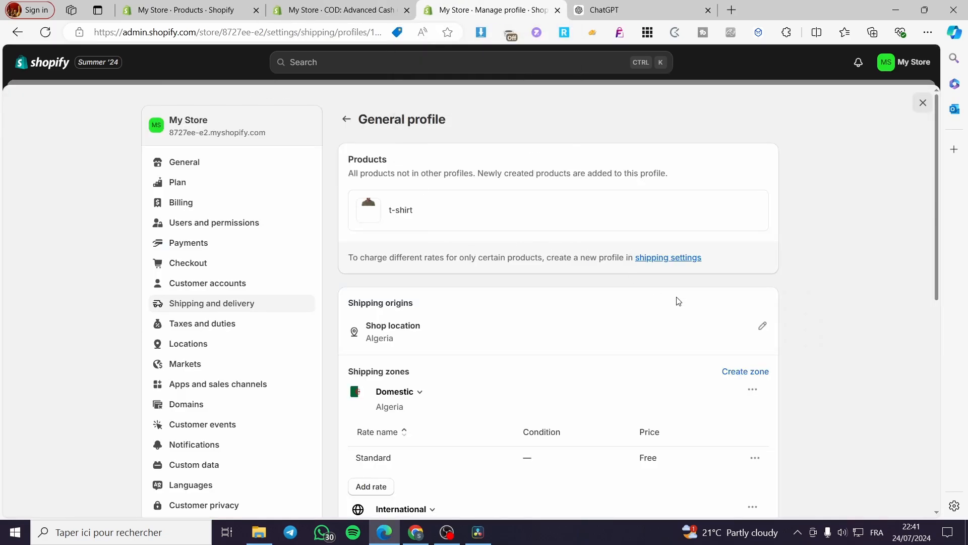
- Start a custom flat rate for the International zone and name it COD (CASH ON DELIVERY)
scroll(812, 235, down, 3)
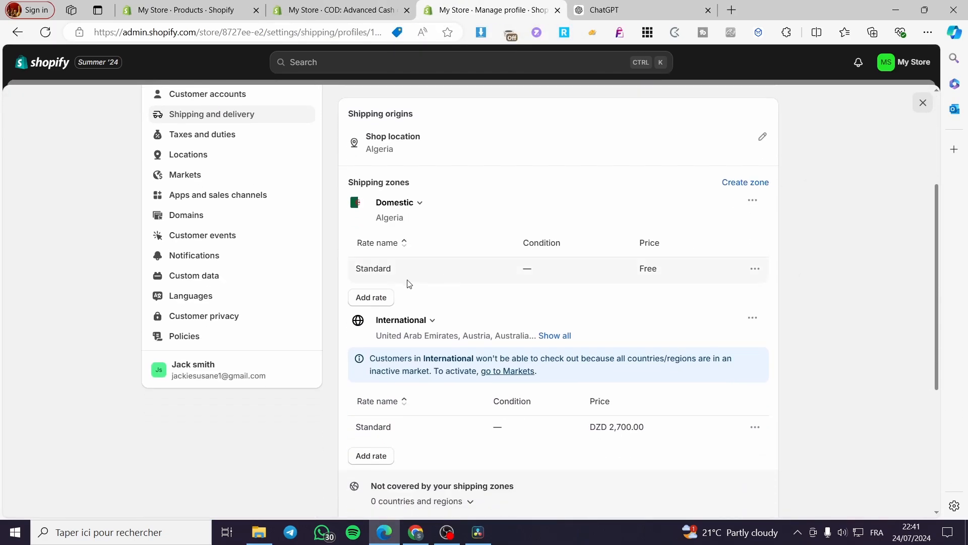
scroll(397, 450, down, 3)
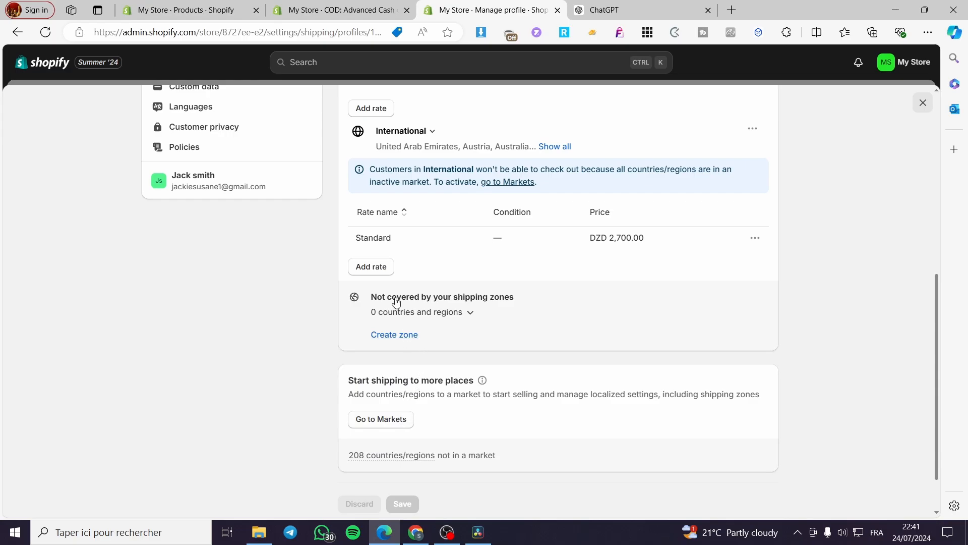
click(380, 267)
click(462, 269)
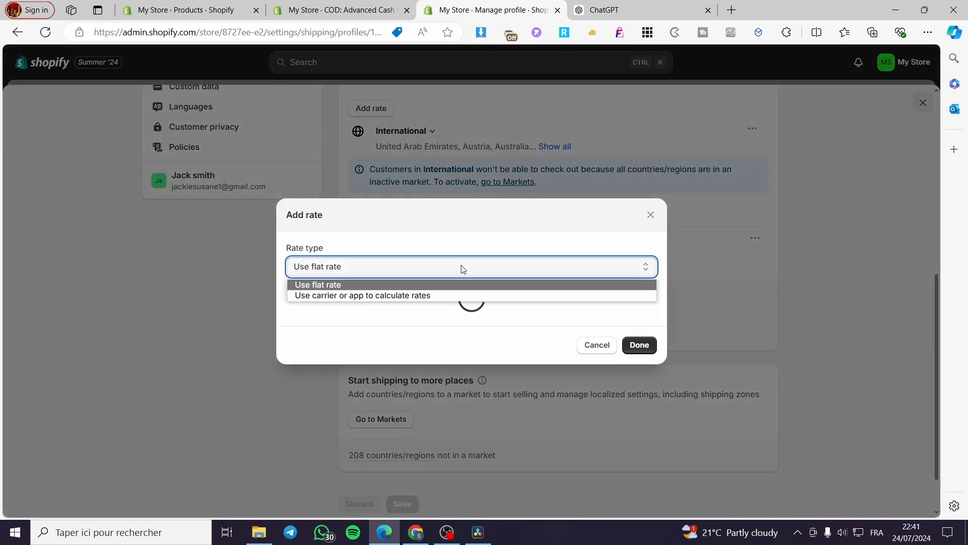
click(462, 267)
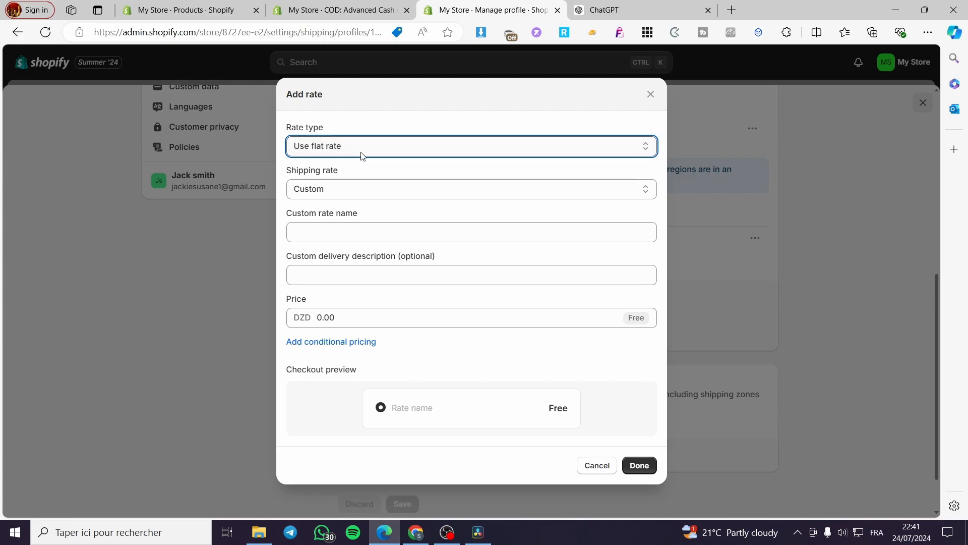
click(330, 184)
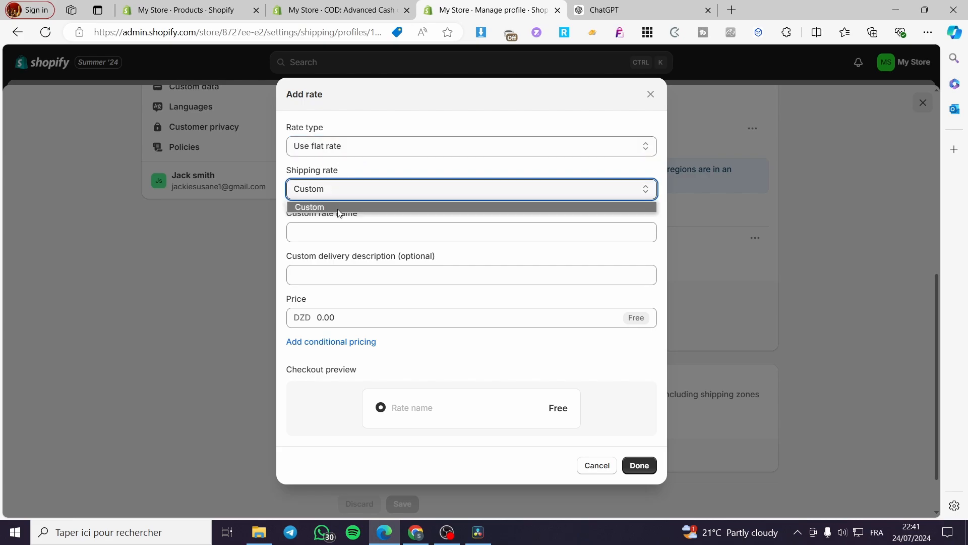
click(346, 189)
click(359, 234)
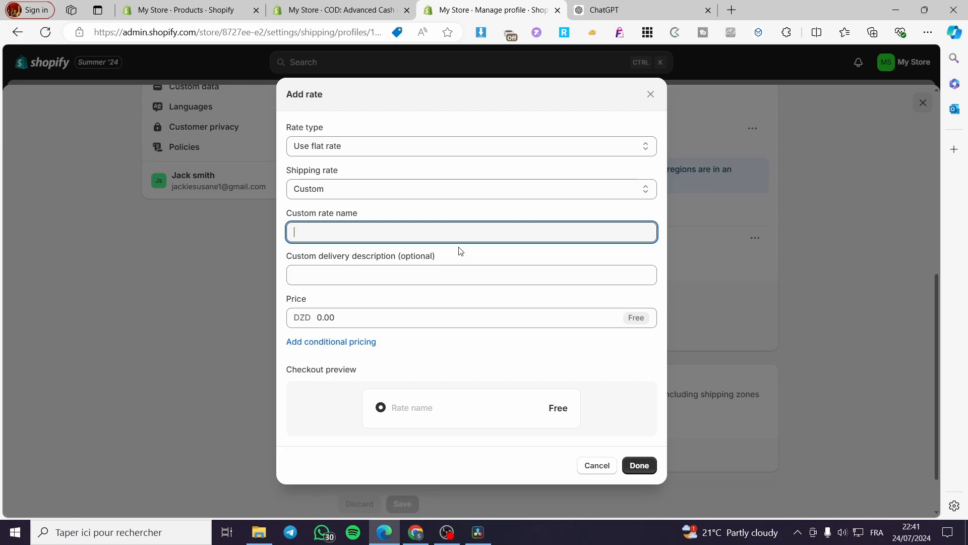
text(C)
text(OD ( CASH ON DELIVERY)
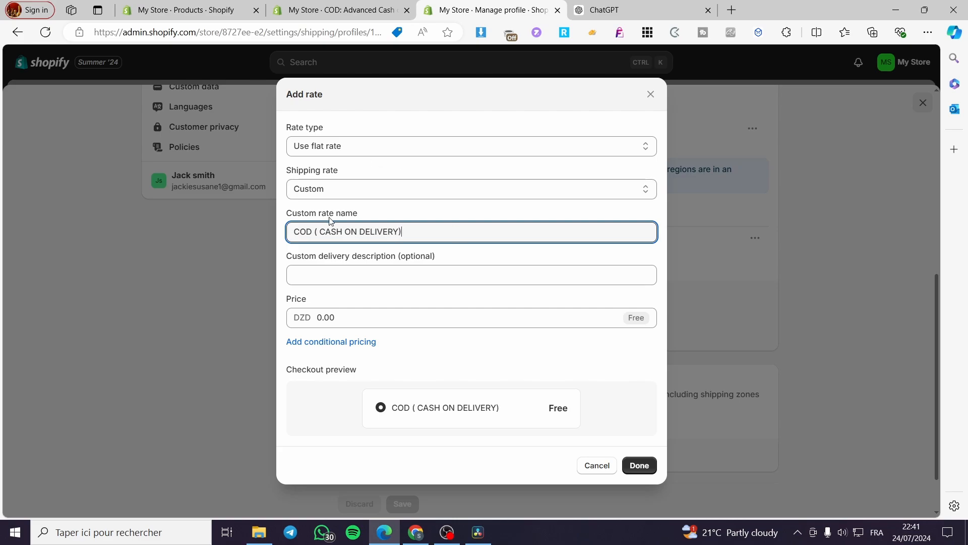
key(BackSpace)
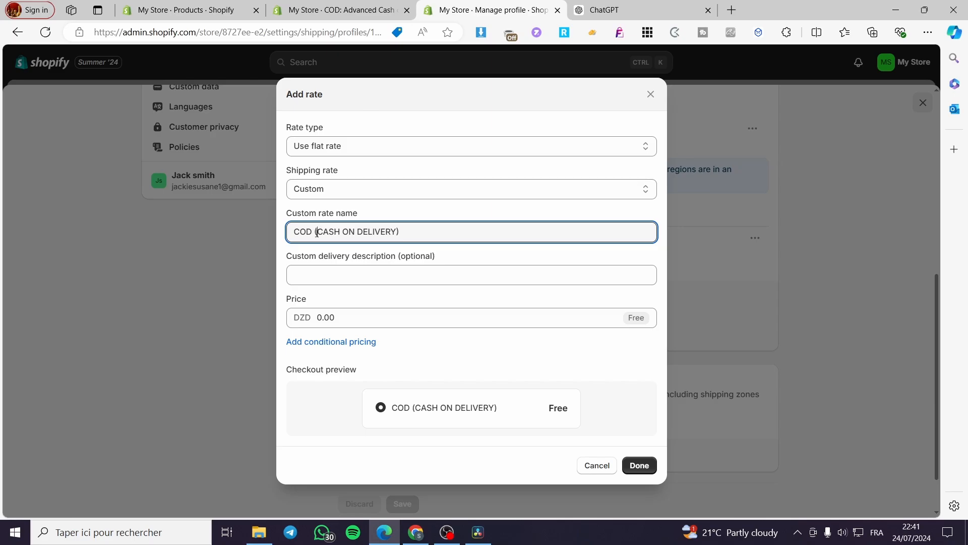
- Set the new cash on delivery rate's price to DZD 100 and leave the rate dialog
click(318, 318)
click(318, 318)
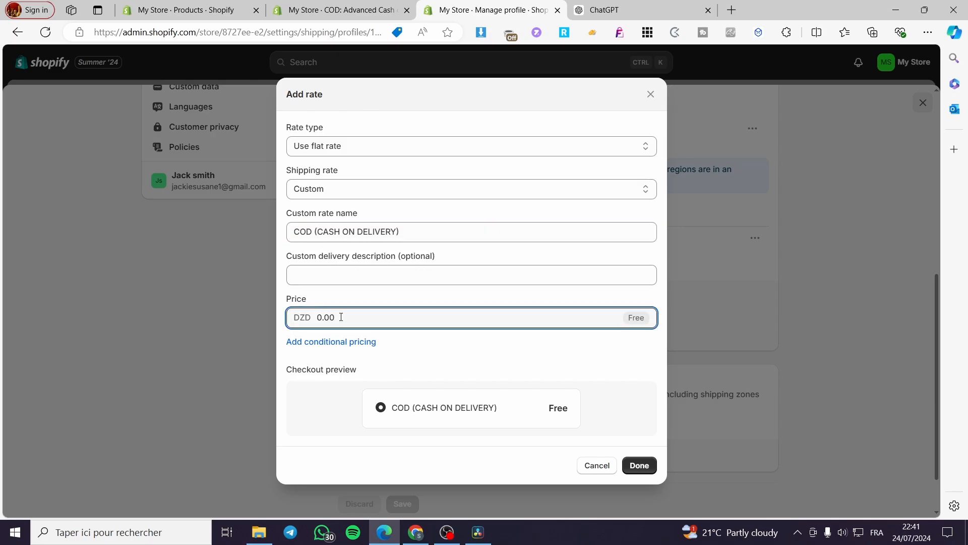
drag(339, 316, 298, 320)
text(100)
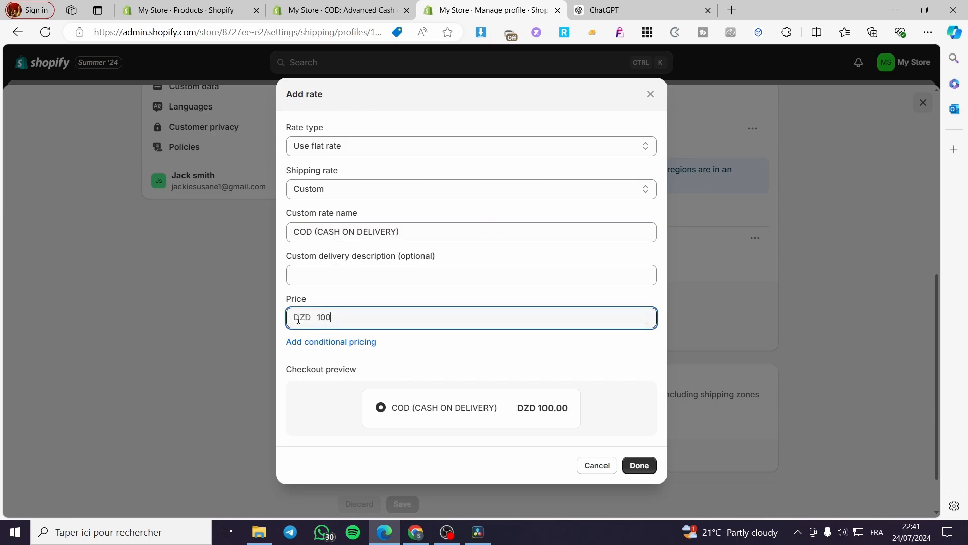
click(833, 366)
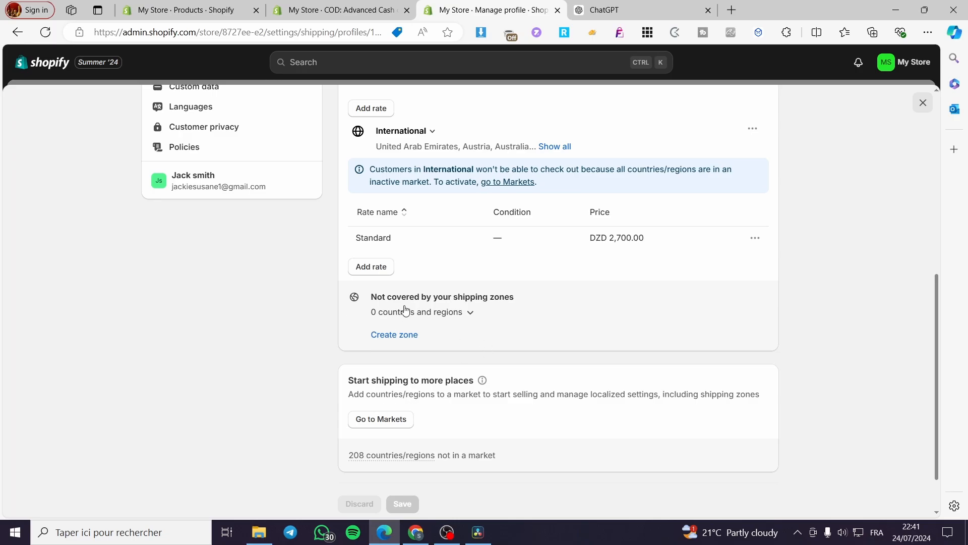
- Reopen the new International rate, set its delivery description to Ships next day, add the rate and save the shipping profile
scroll(522, 335, up, 5)
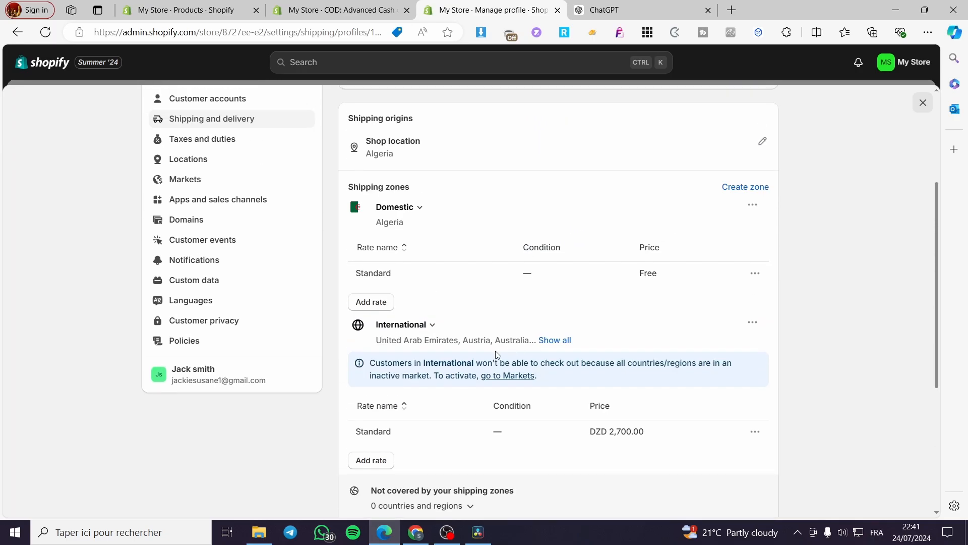
scroll(398, 328, down, 3)
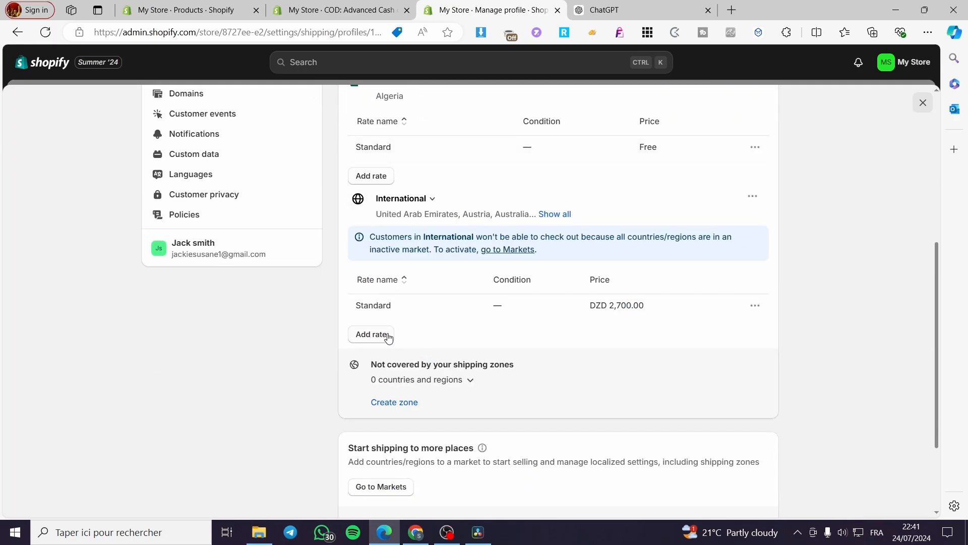
scroll(388, 337, up, 3)
scroll(386, 334, down, 2)
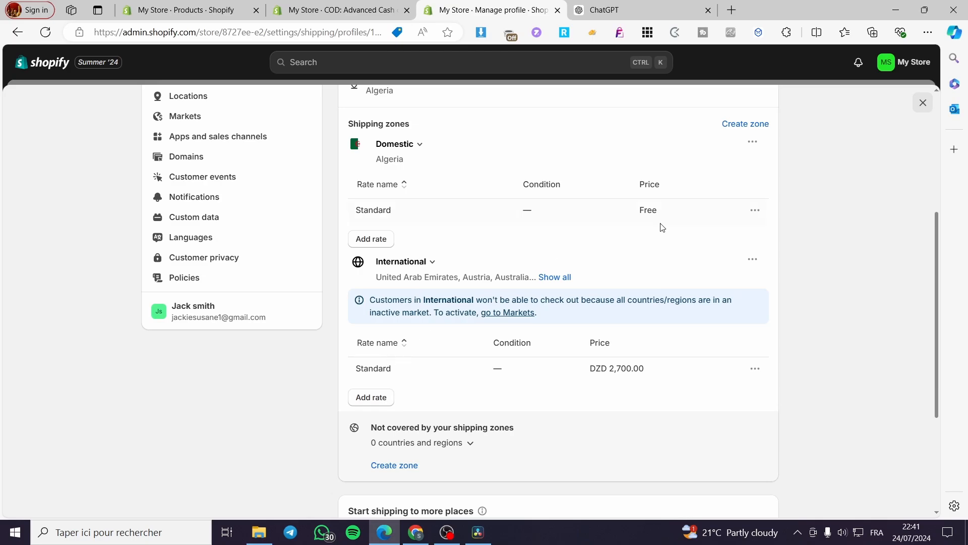
scroll(706, 237, up, 3)
scroll(555, 232, down, 5)
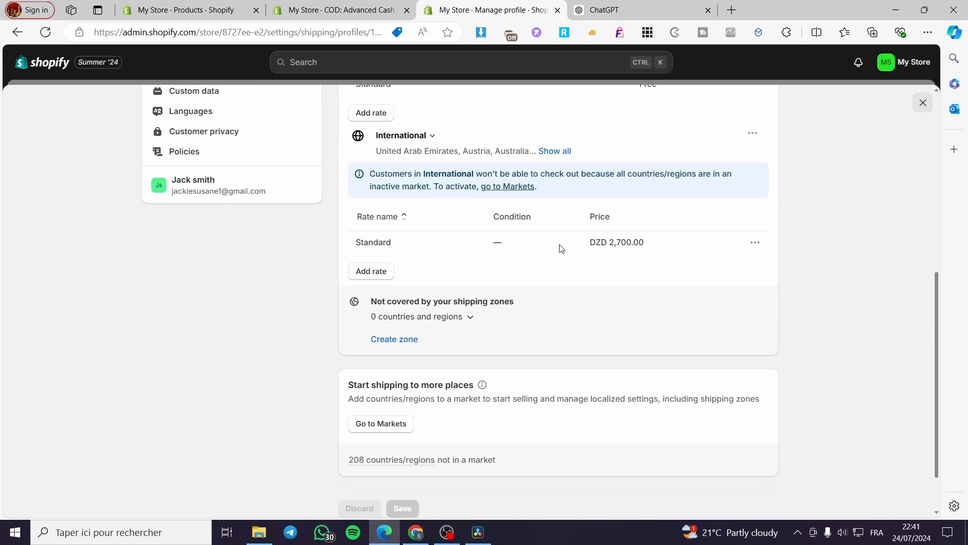
click(376, 272)
click(392, 275)
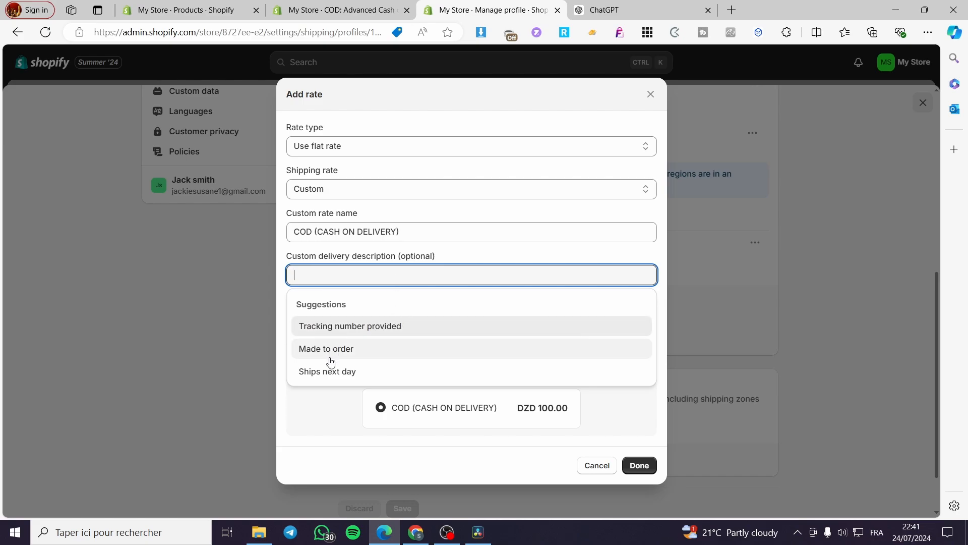
click(361, 368)
click(637, 474)
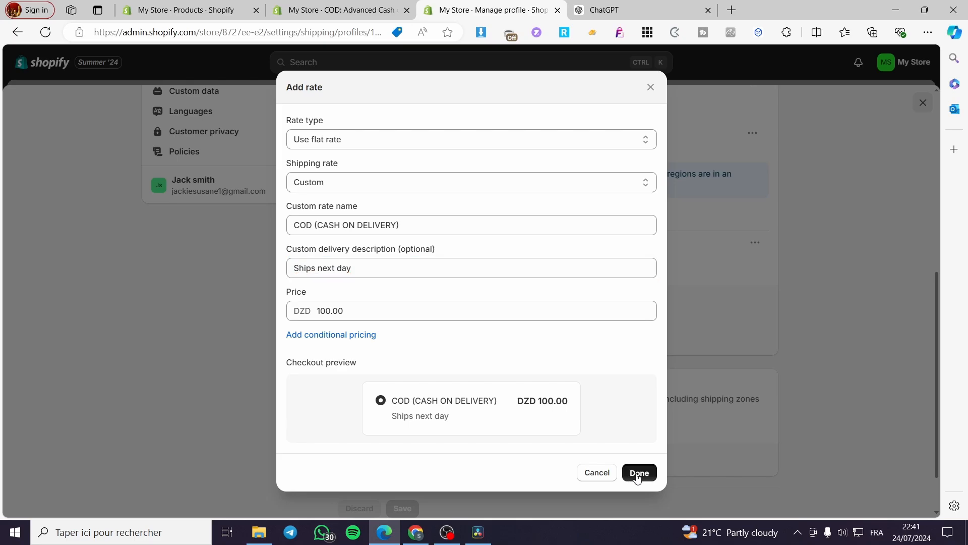
click(663, 62)
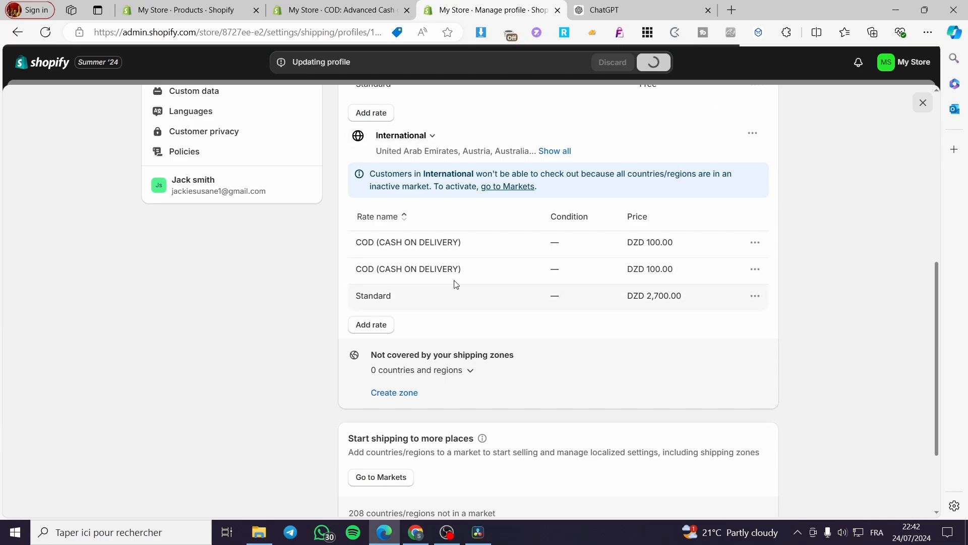
- Set the price of the International zone's Standard rate to DZD 0.00 and save the shipping profile
click(755, 242)
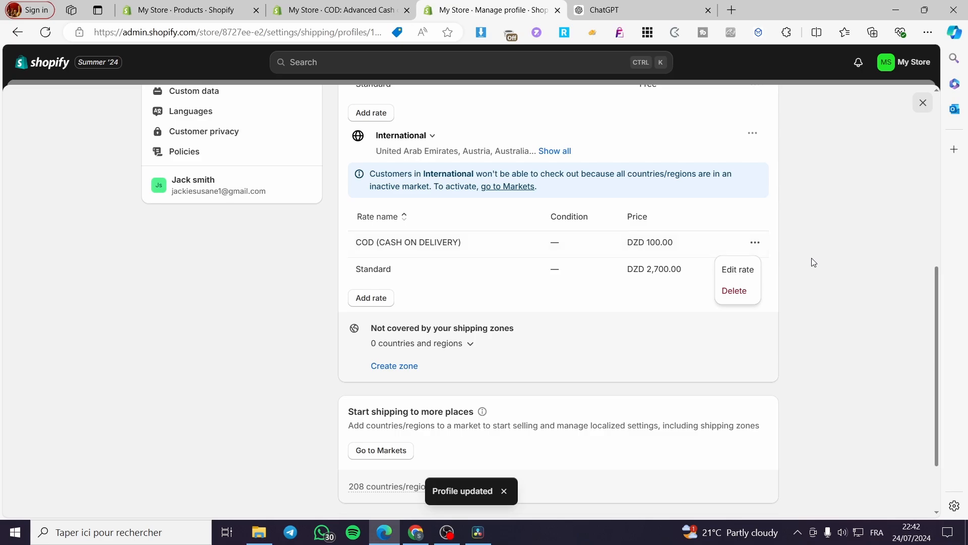
click(813, 262)
click(755, 269)
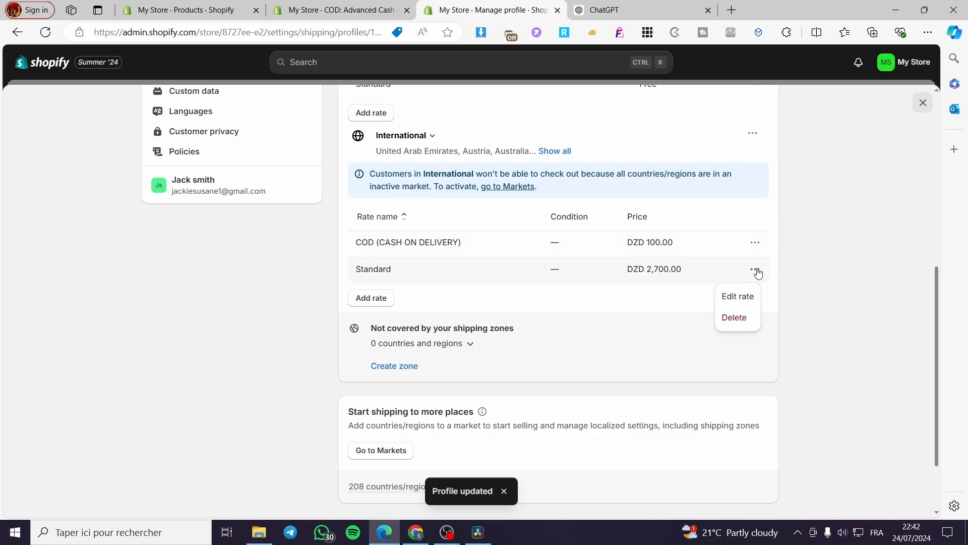
click(736, 294)
click(370, 293)
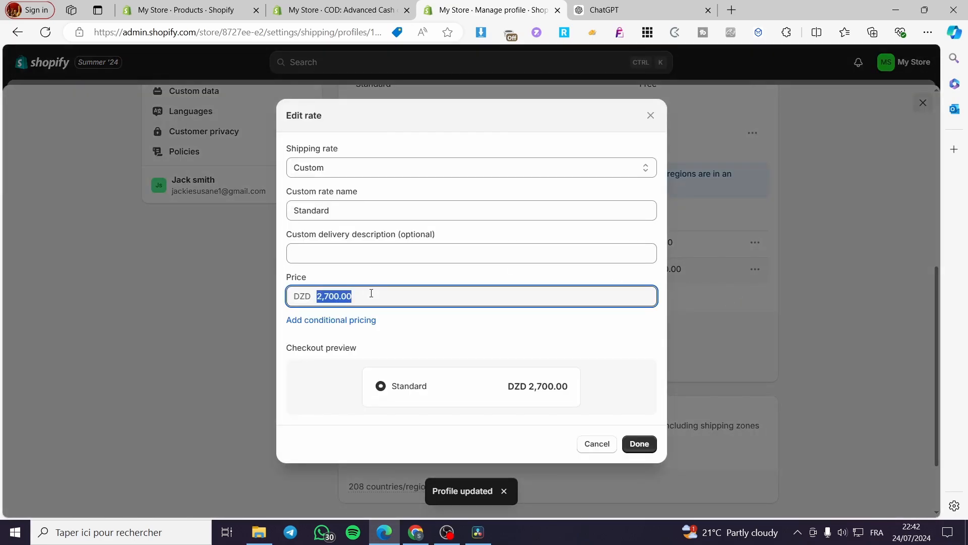
text(0)
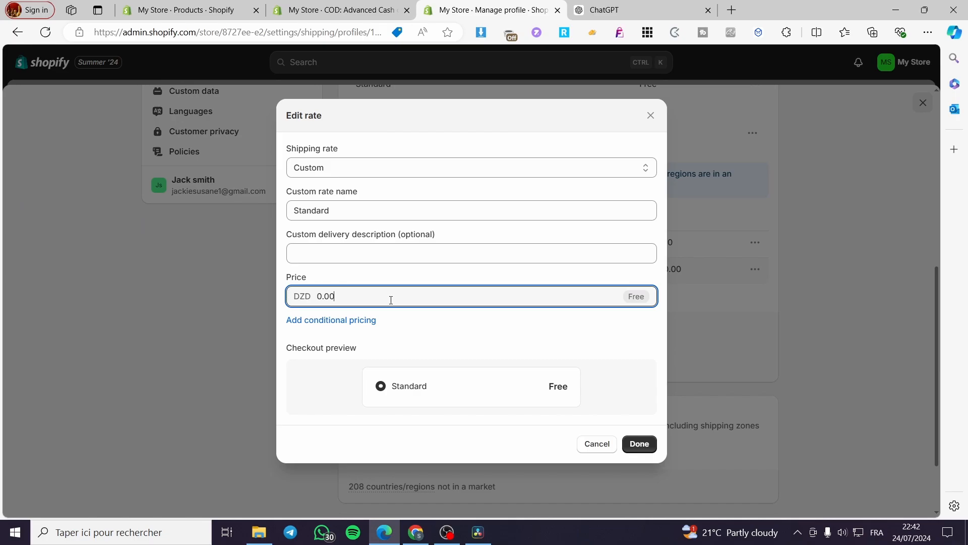
click(639, 444)
click(665, 59)
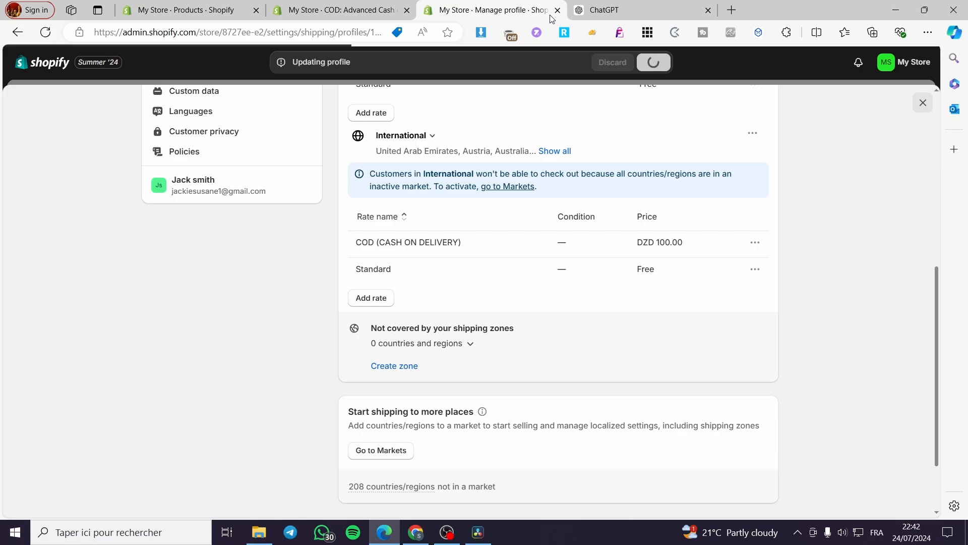
- Open the online store from the Shopify products page, close the COD: Advanced Cash on Delivery app page and show the storefront
click(124, 5)
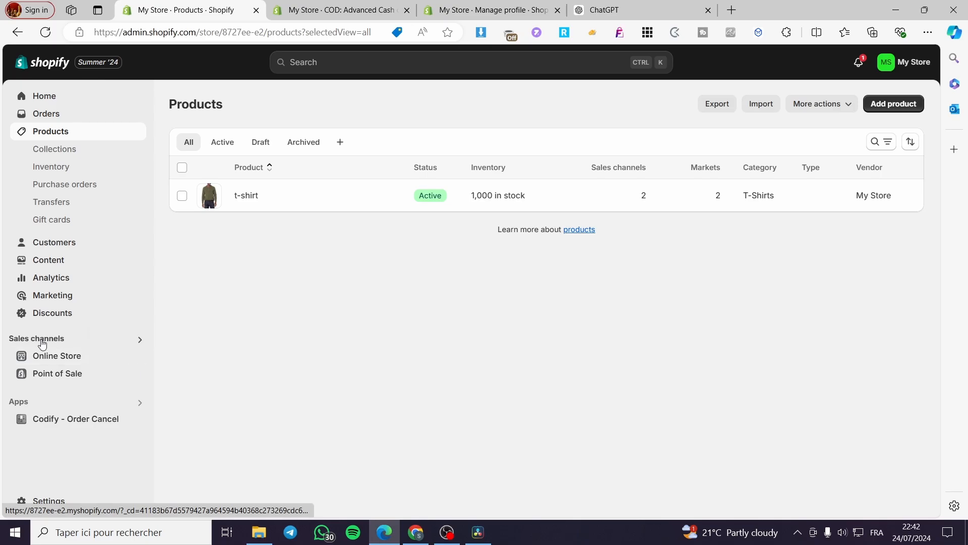
click(137, 356)
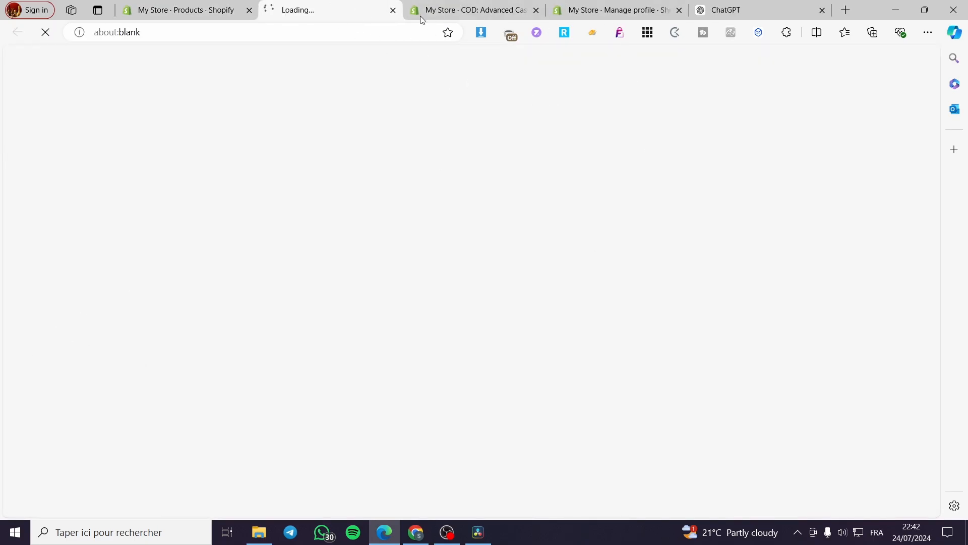
click(467, 9)
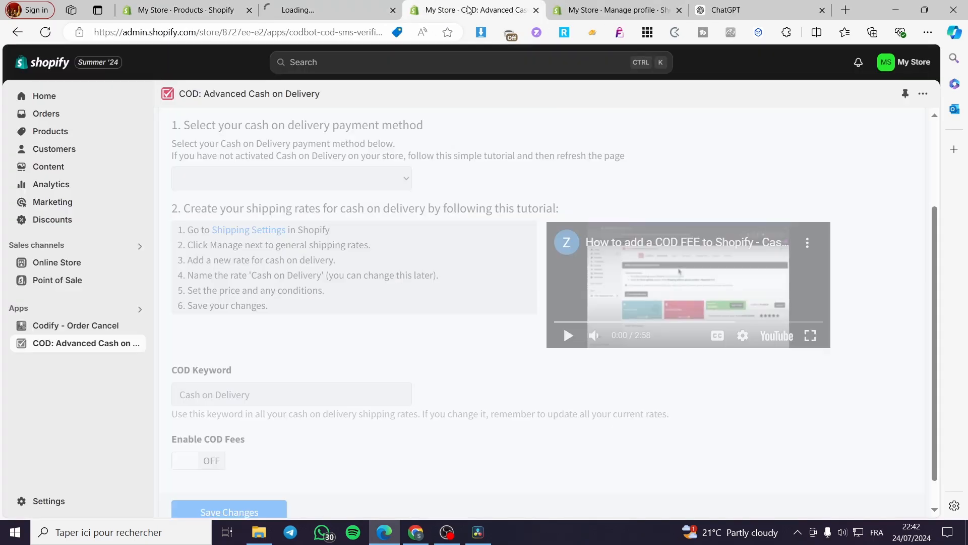
click(536, 9)
click(326, 10)
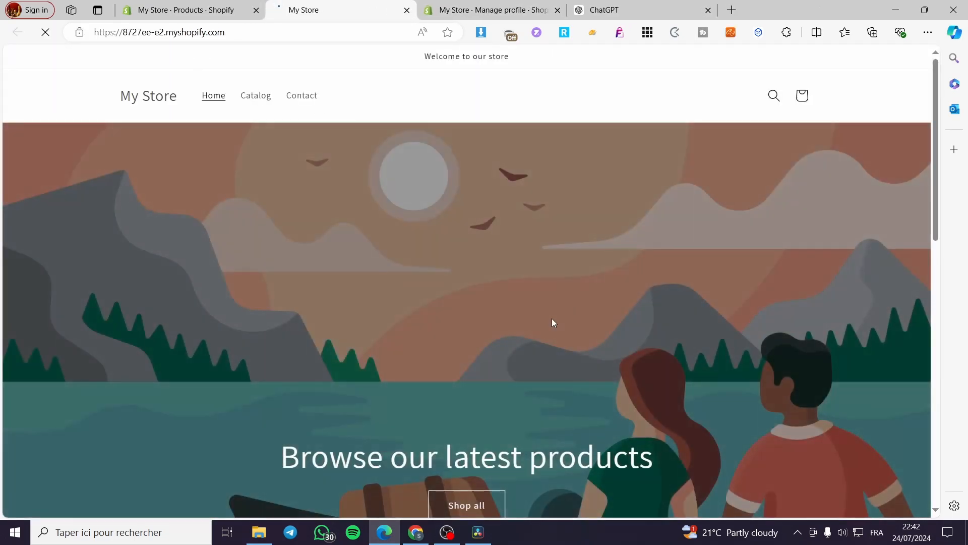
- Add the featured t-shirt to the cart from its product page and proceed to checkout
scroll(715, 201, down, 10)
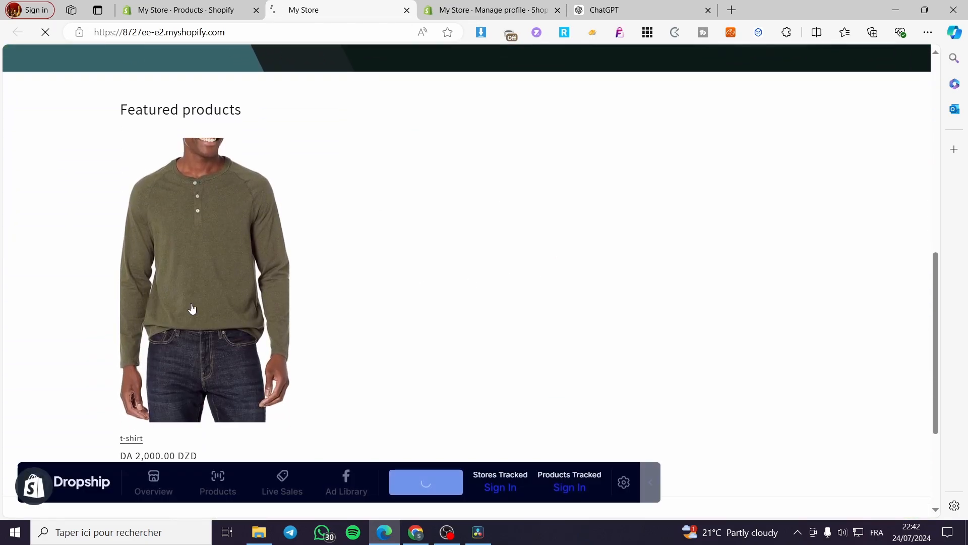
click(192, 308)
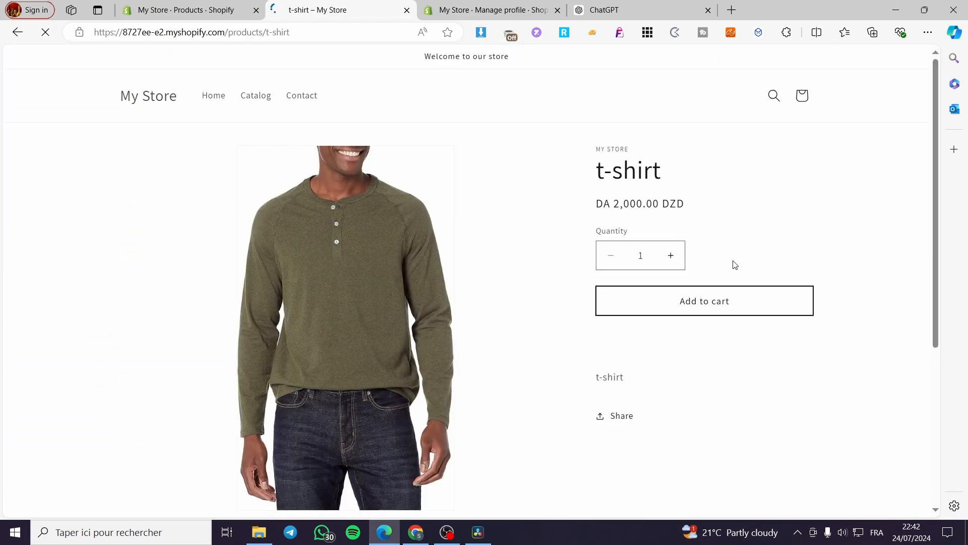
click(708, 308)
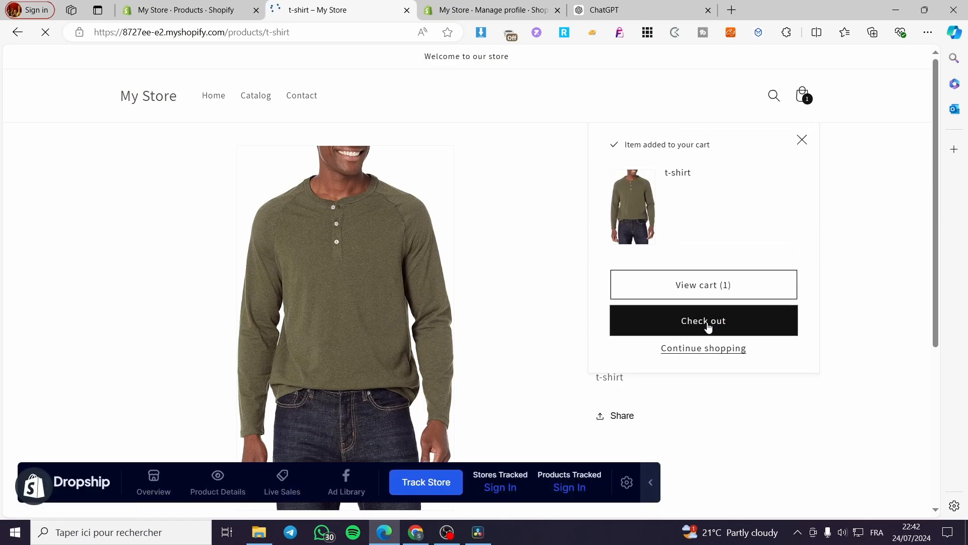
click(650, 496)
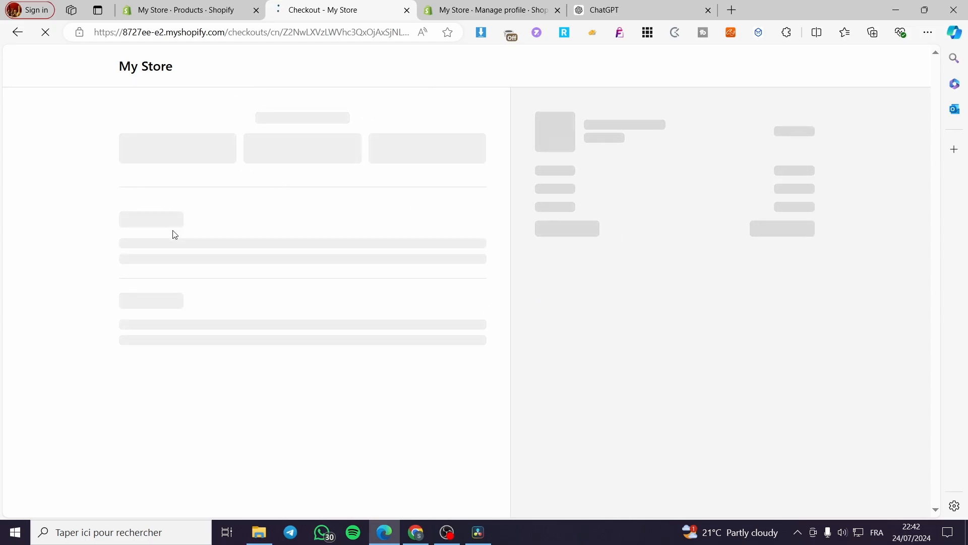
- Collapse the Dropship overlay and fill the checkout's contact and delivery fields with the saved customer information
scroll(233, 155, down, 2)
scroll(232, 154, up, 2)
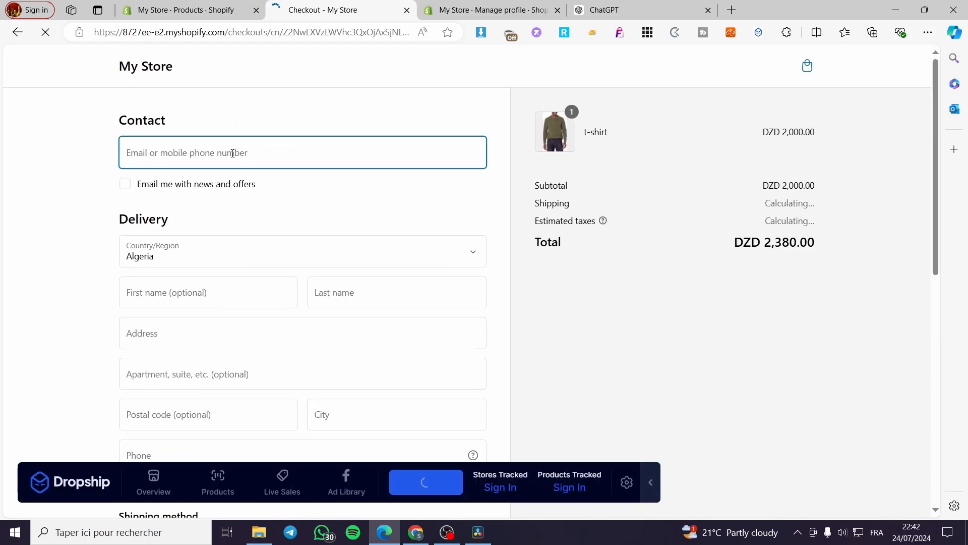
scroll(232, 154, down, 1)
click(651, 482)
scroll(383, 298, up, 2)
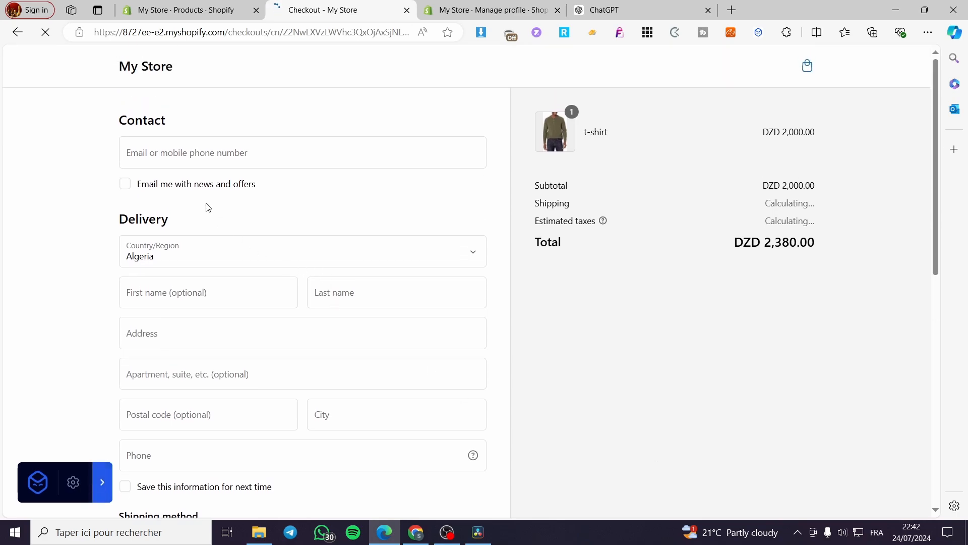
click(199, 155)
click(184, 202)
scroll(363, 270, down, 2)
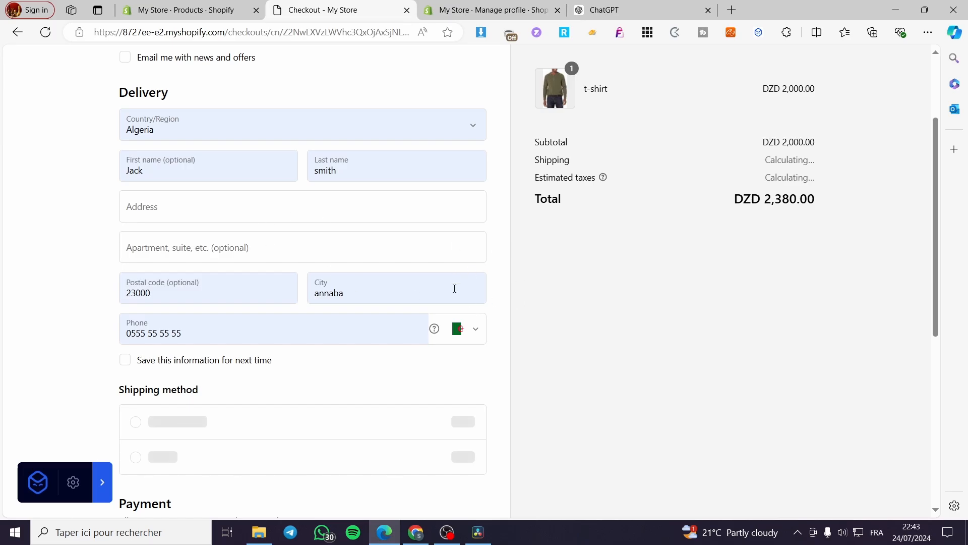
scroll(419, 306, down, 3)
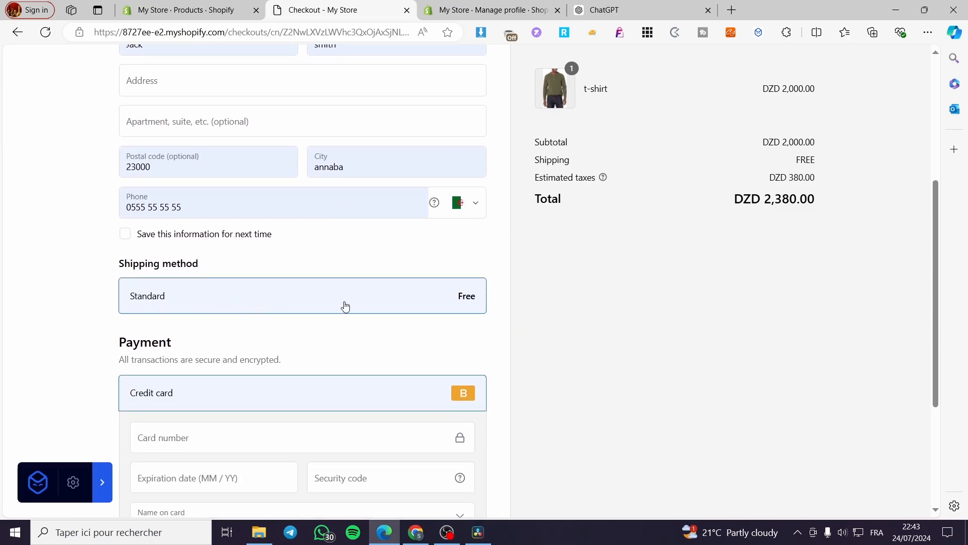
- Change the country code of the delivery phone number to United States (+1)
click(477, 205)
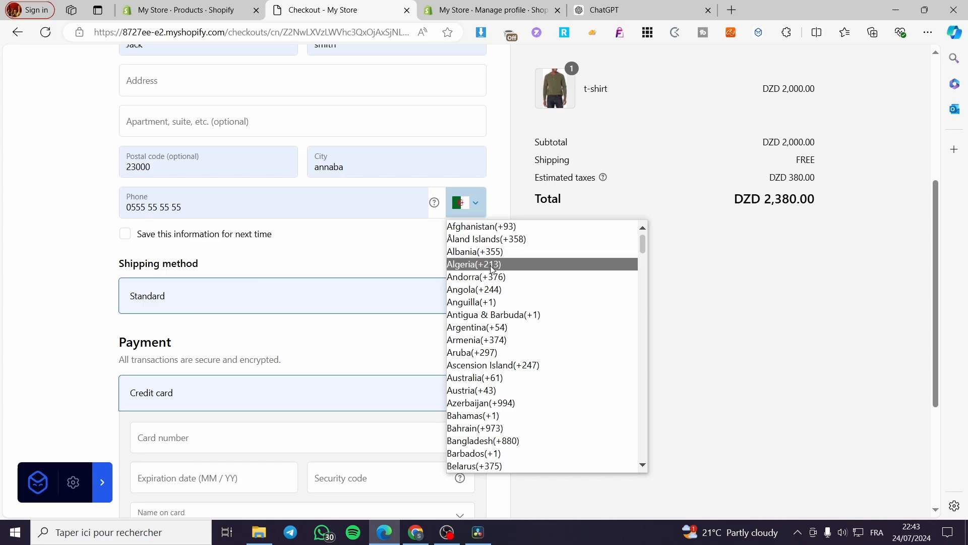
click(513, 316)
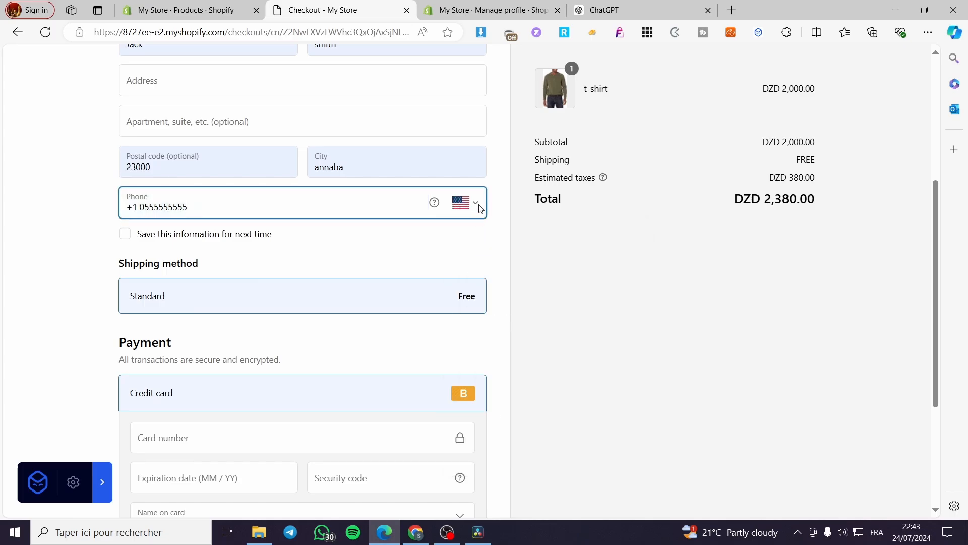
click(555, 270)
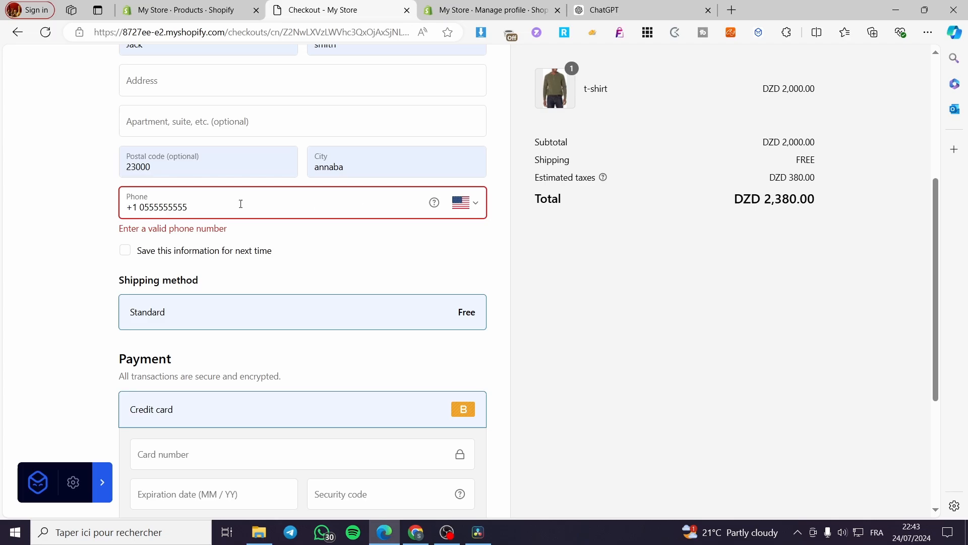
click(473, 210)
scroll(561, 439, down, 3)
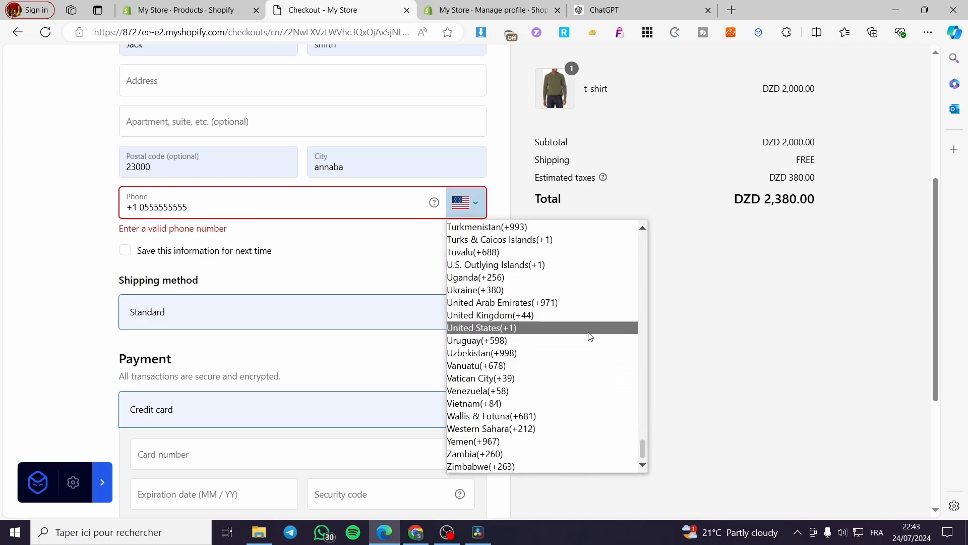
click(550, 326)
- Replace the delivery phone entry with a phone number in United States format
click(226, 207)
drag(227, 208, 127, 204)
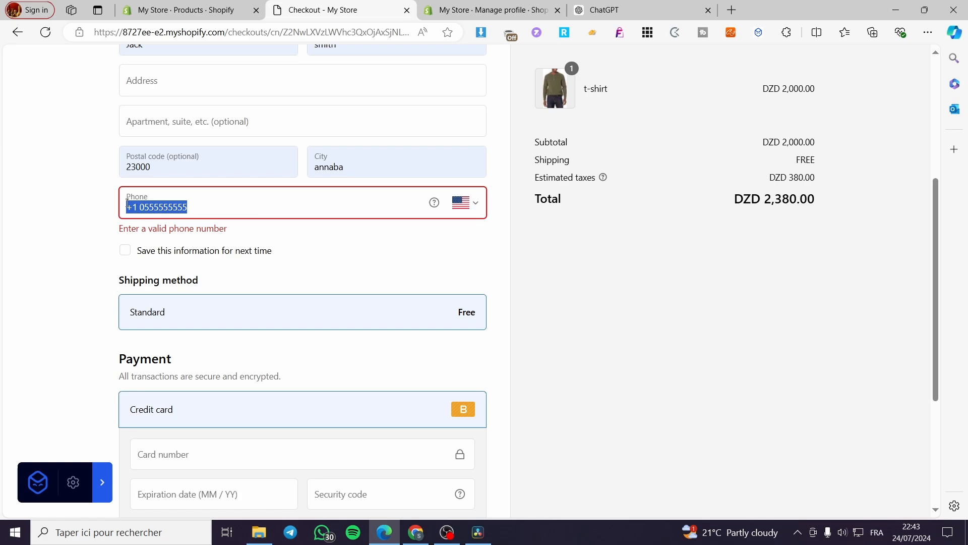
key(BackSpace)
text(+1 5555-555-)
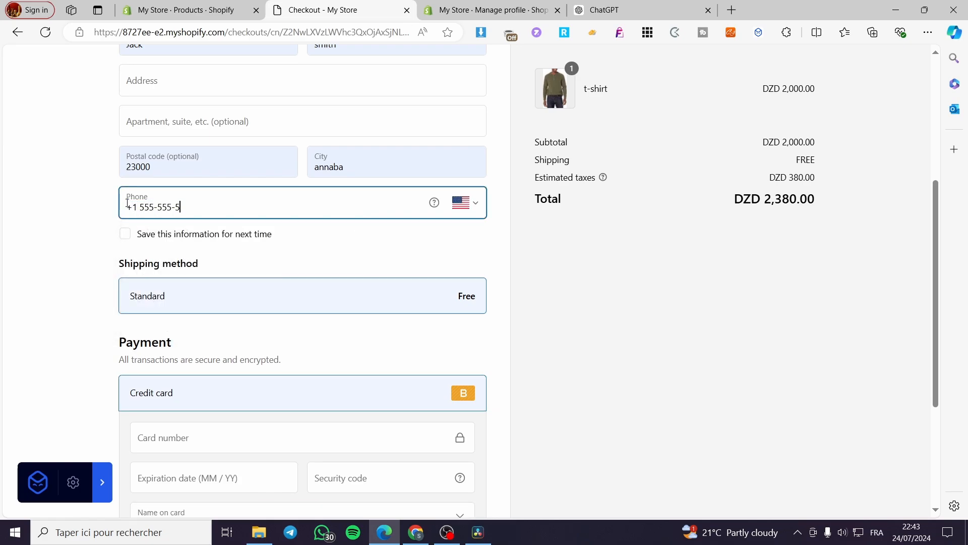
click(100, 293)
text(4)
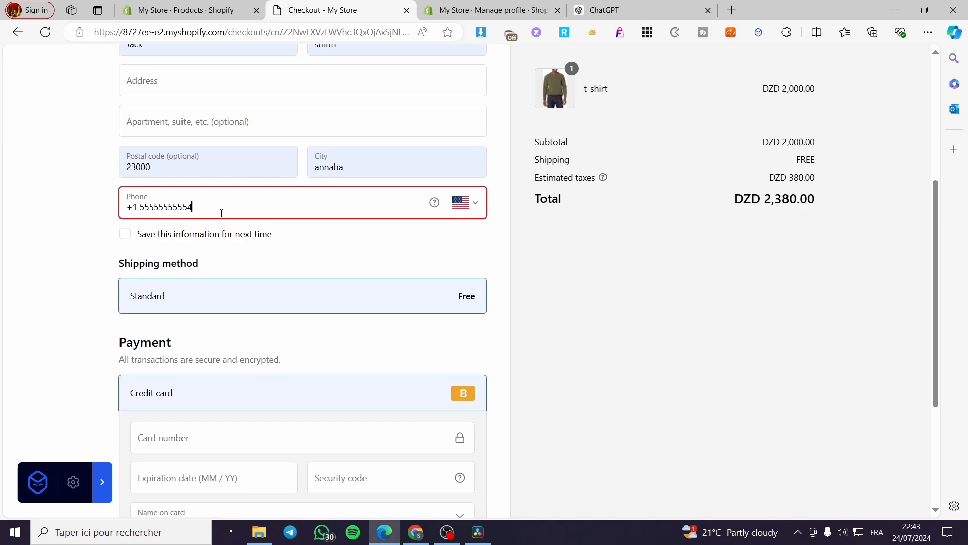
click(519, 244)
key(BackSpace)
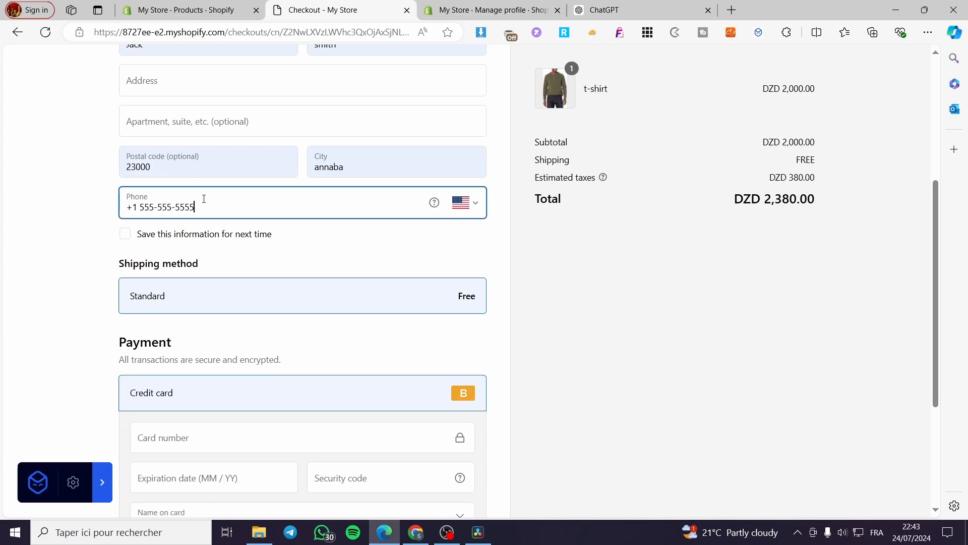
click(593, 355)
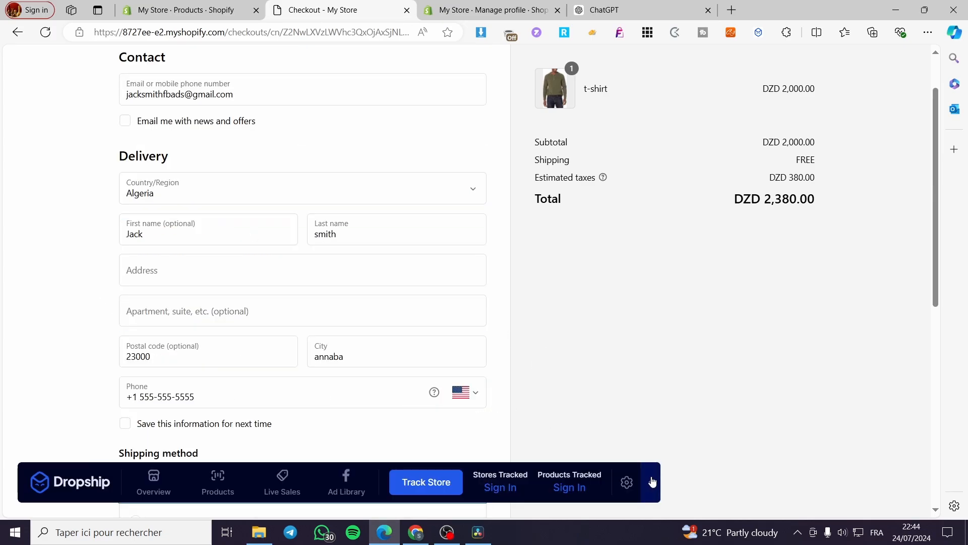
- Switch the checkout's shipping method between COD (CASH ON DELIVERY) and Standard to compare the order totals, ending on Standard
click(651, 479)
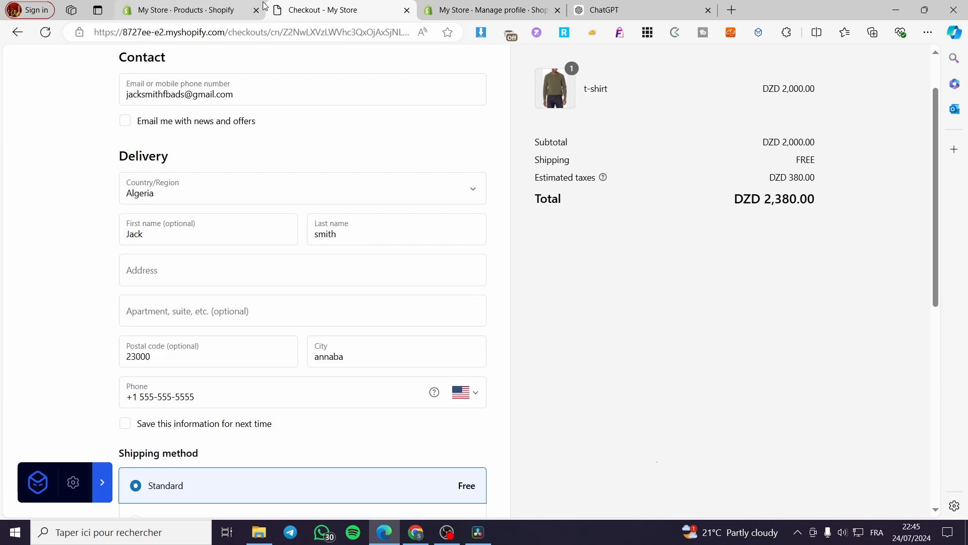
scroll(172, 363, down, 2)
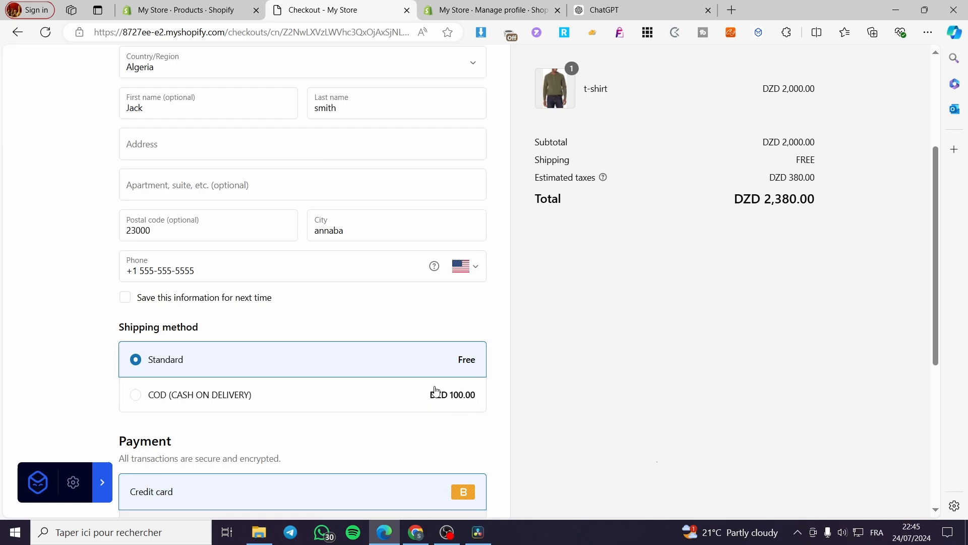
click(456, 397)
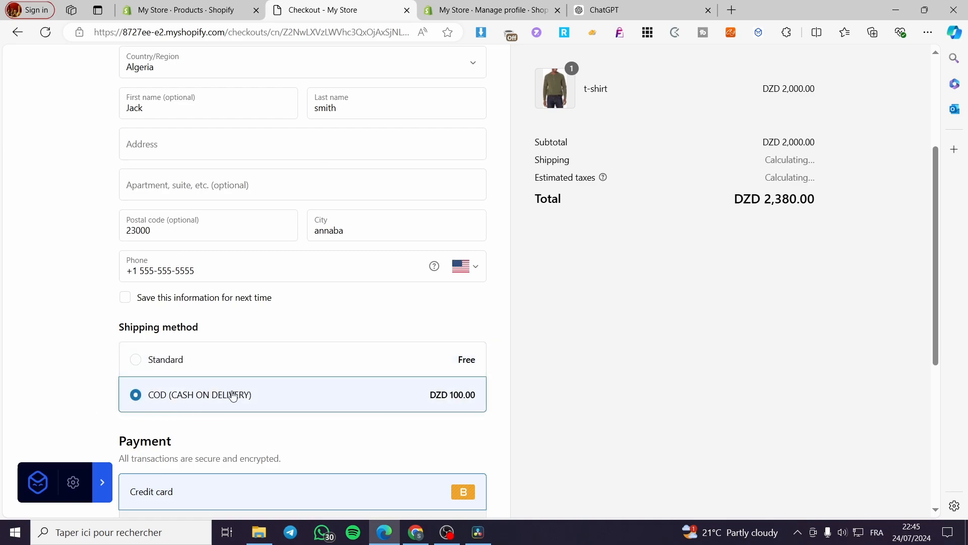
scroll(220, 389, down, 2)
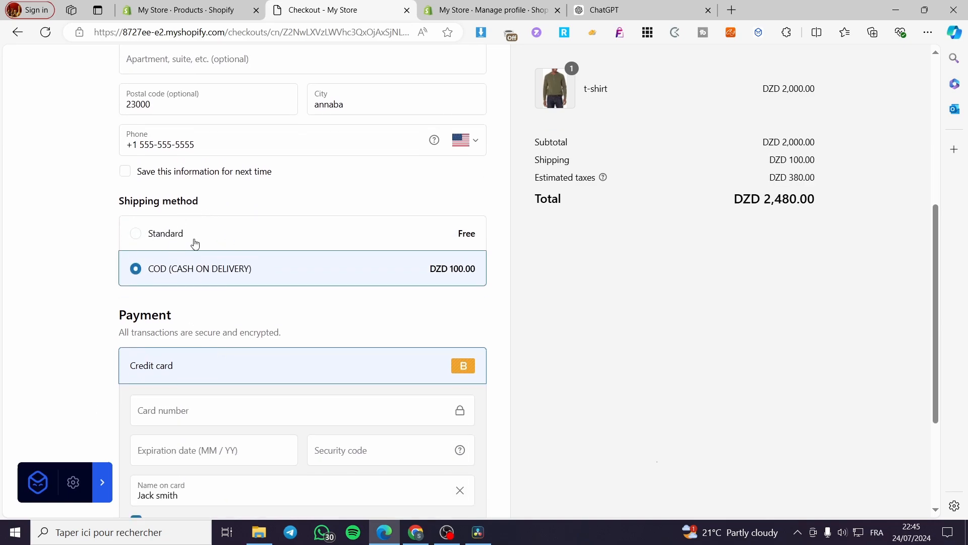
click(169, 234)
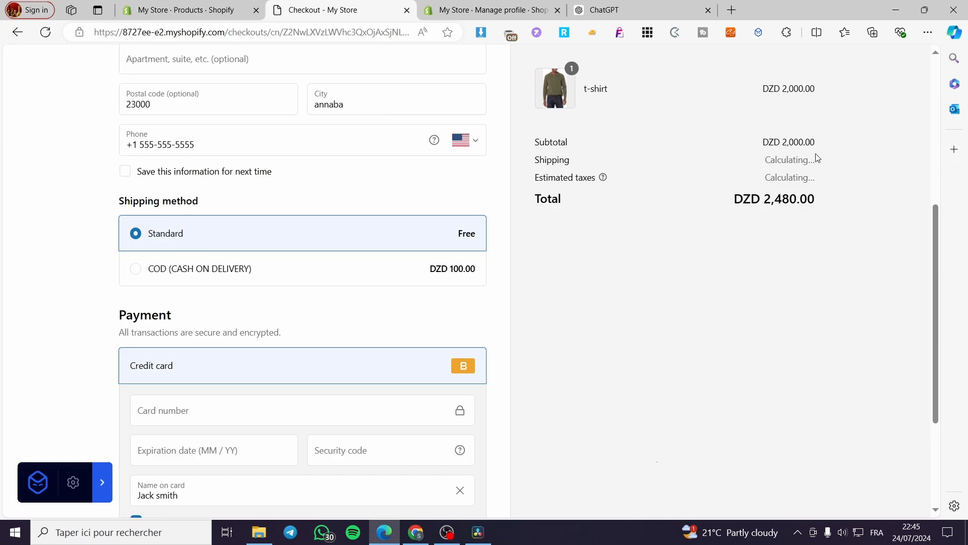
click(390, 274)
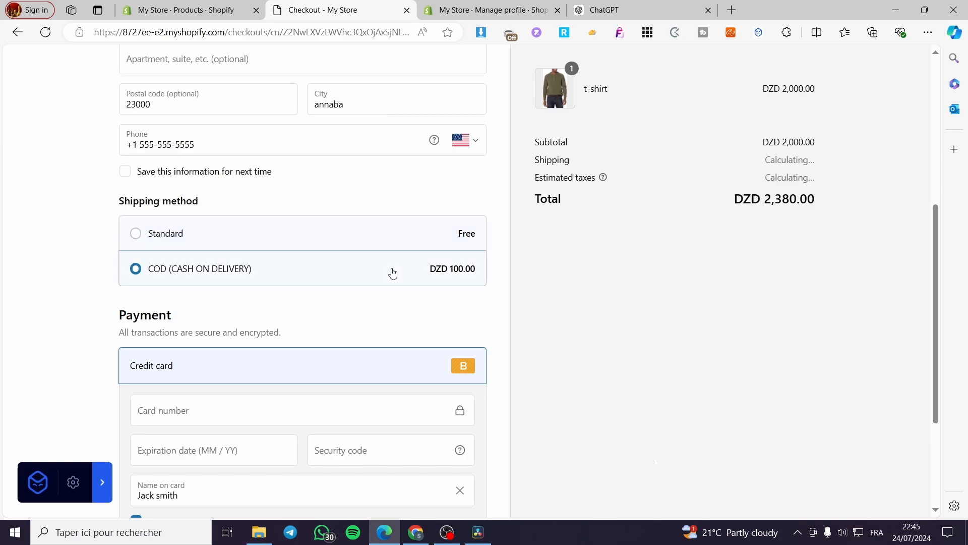
scroll(686, 317, up, 1)
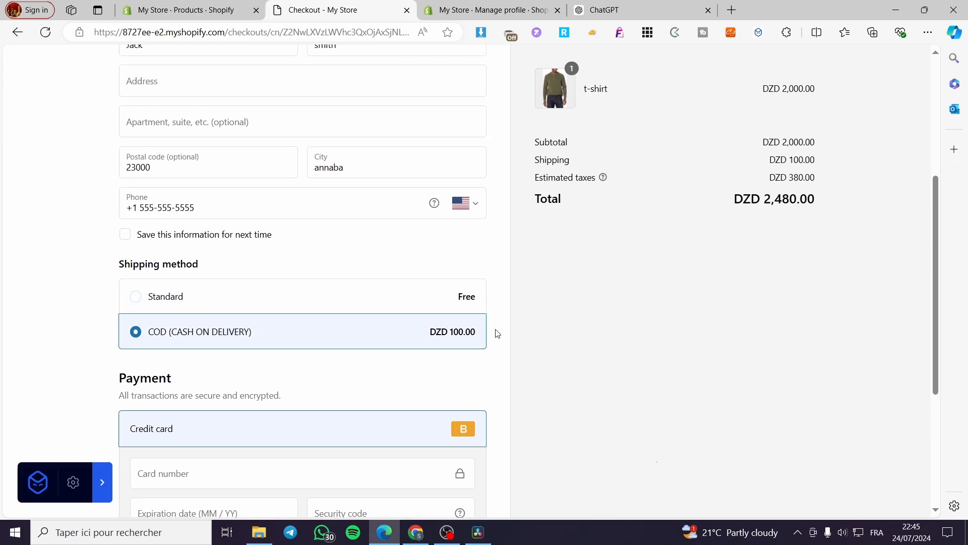
click(412, 298)
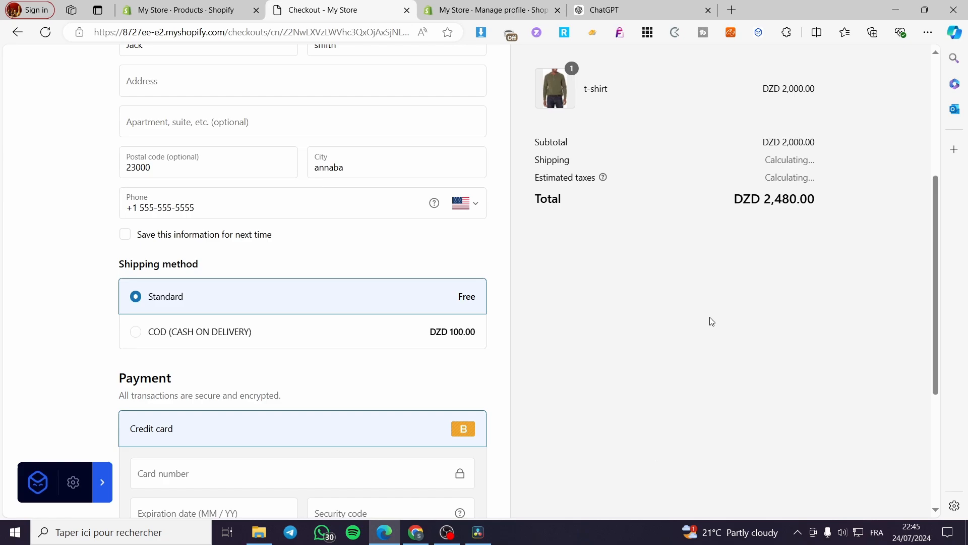